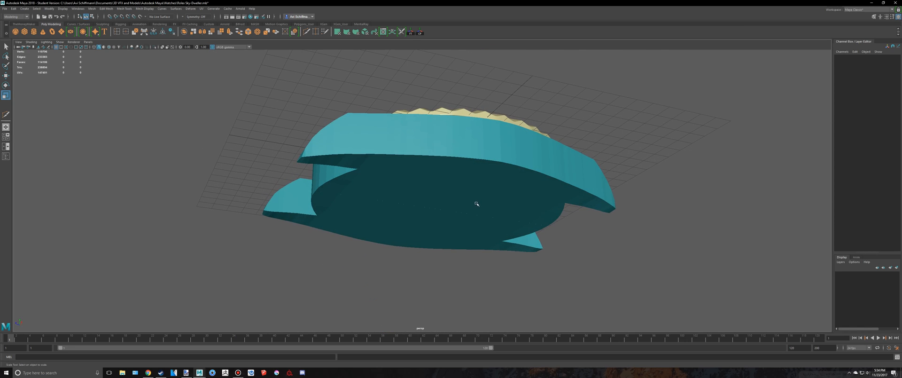
# - Create a polygon cylinder in the side view and move it down to the case back in the reference image
pyautogui.press('space')
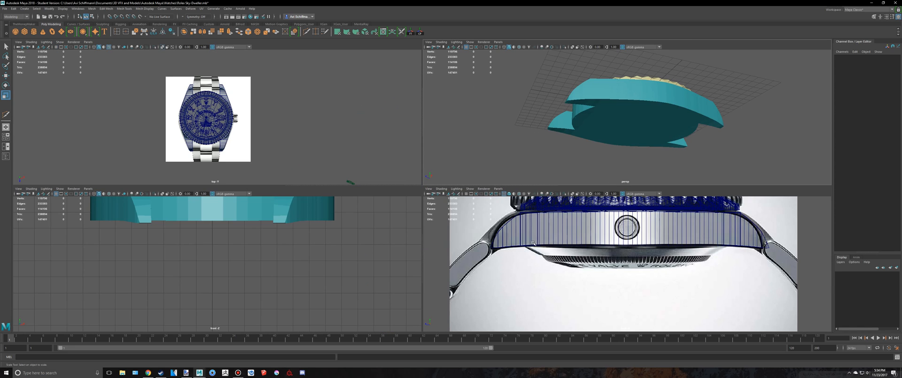
pyautogui.press('space')
pyautogui.click(35, 32)
pyautogui.scroll(-5, 404, 89)
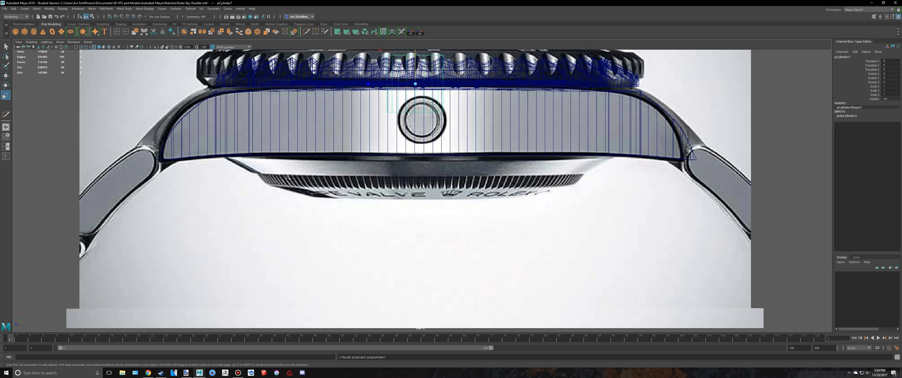
pyautogui.press('w')
pyautogui.moveTo(418, 78); pyautogui.dragTo(425, 130)
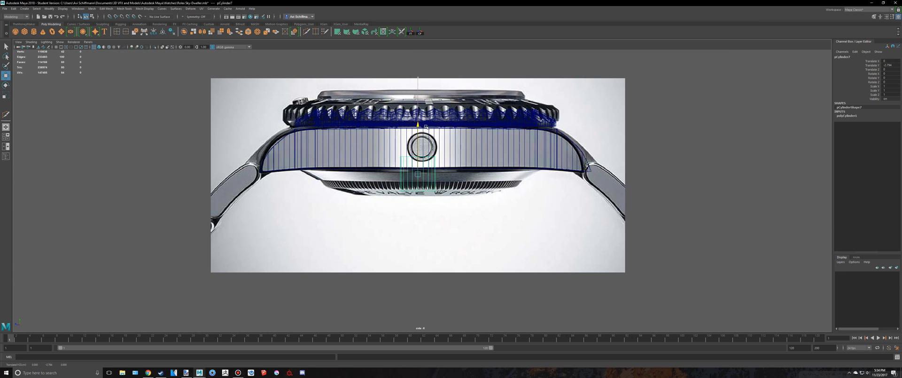
# - Scale the cylinder uniformly to the case back's upper width and centre it horizontally on the reference
pyautogui.press('f')
pyautogui.scroll(-7, 425, 136)
pyautogui.press('r')
pyautogui.moveTo(427, 193); pyautogui.dragTo(640, 231)
pyautogui.press('w')
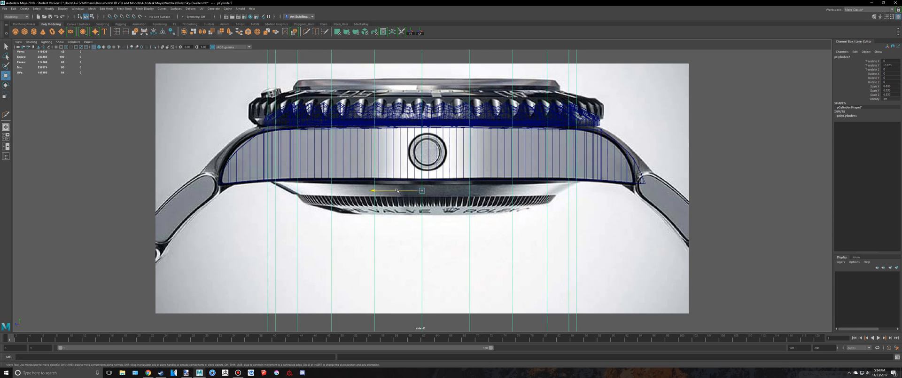
pyautogui.moveTo(397, 190); pyautogui.dragTo(401, 191)
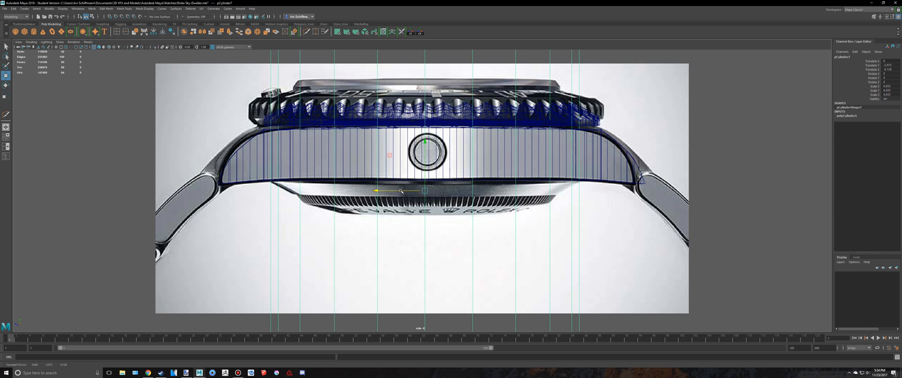
# - Flatten the cylinder and fit it vertically between the case's underside and the top of the knurled band
pyautogui.press('r')
pyautogui.moveTo(426, 151); pyautogui.dragTo(430, 188)
pyautogui.press('f')
pyautogui.press('w')
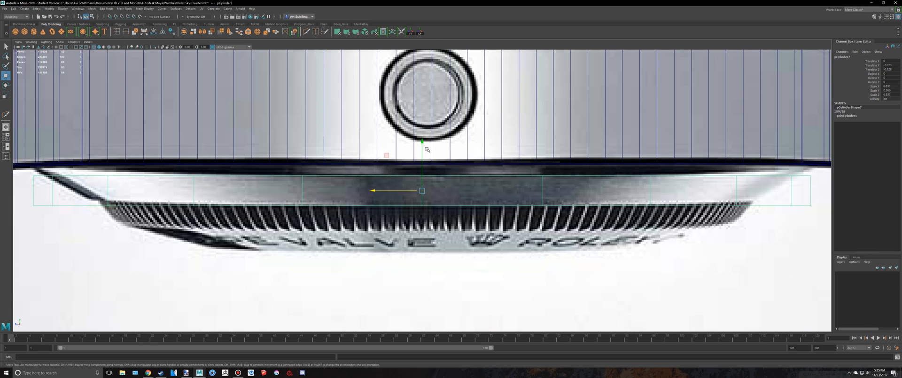
pyautogui.press('r')
pyautogui.moveTo(422, 145); pyautogui.dragTo(425, 139)
pyautogui.press('w')
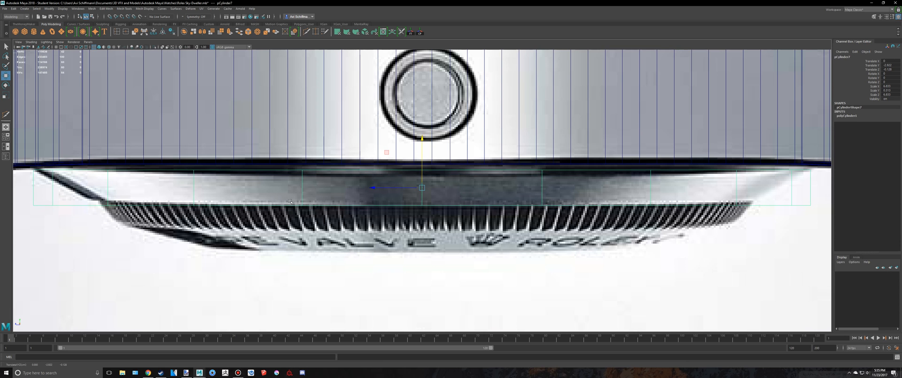
# - Scale the cylinder's bottom vertices inward so its side follows the case back's slope in the reference
pyautogui.moveTo(297, 206); pyautogui.dragTo(273, 205, button='right')
pyautogui.scroll(-3, 273, 205)
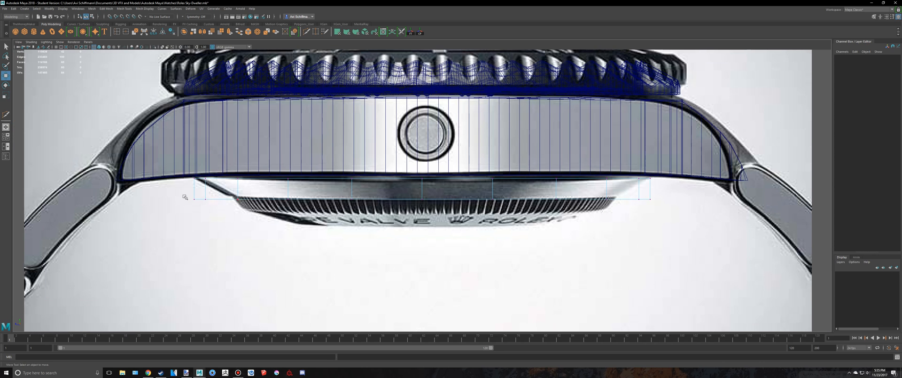
pyautogui.moveTo(658, 295); pyautogui.dragTo(714, 295)
pyautogui.scroll(3, 564, 233)
pyautogui.press('r')
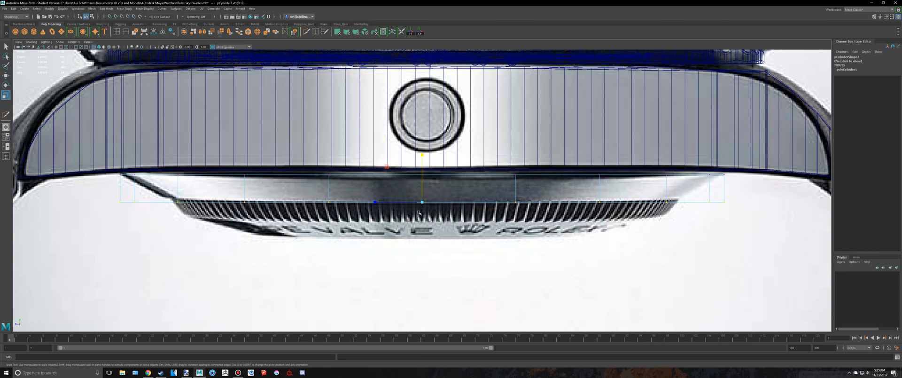
pyautogui.moveTo(422, 202); pyautogui.dragTo(408, 199)
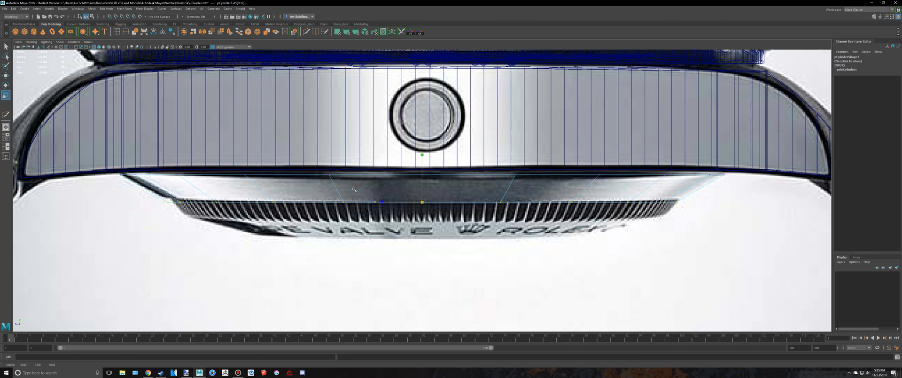
pyautogui.press('w')
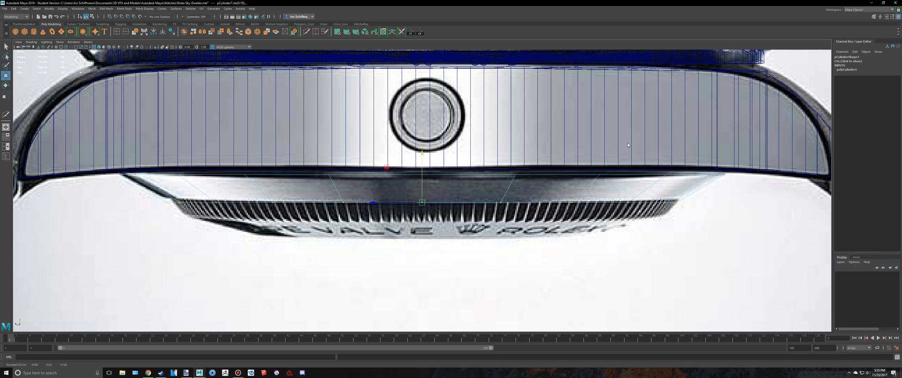
# - Insert edge loops close to the upper and lower edges of the case-back disc's sloped wall with Multi-Cut
pyautogui.press('space')
pyautogui.scroll(5, 530, 158)
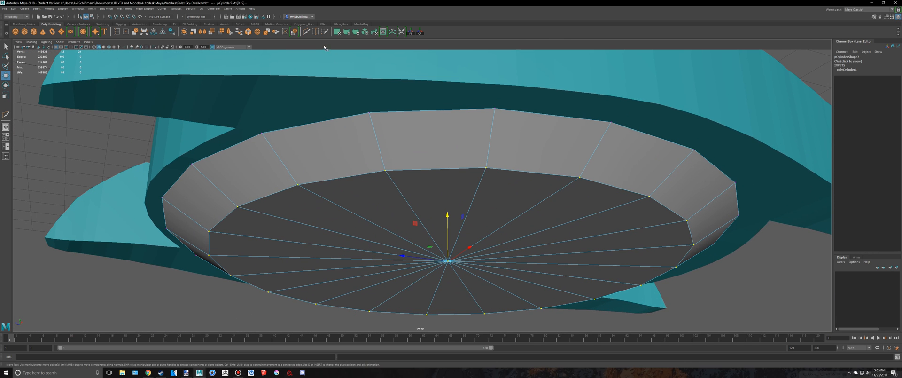
pyautogui.click(307, 32)
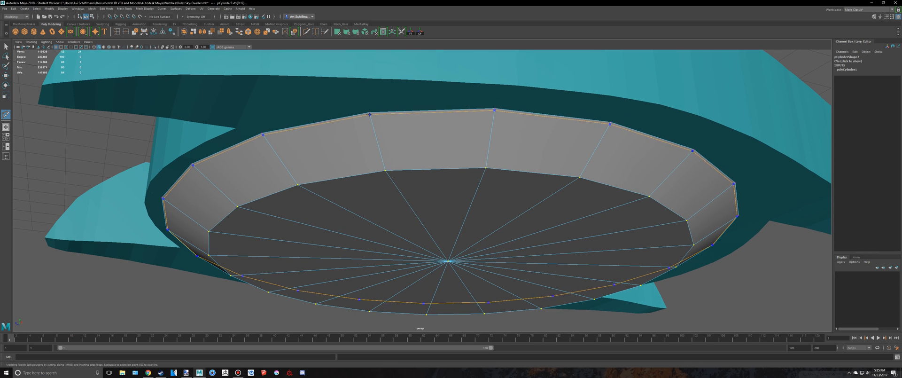
pyautogui.keyDown('ctrl'); pyautogui.click(383, 167); pyautogui.keyUp('ctrl')
pyautogui.press('q')
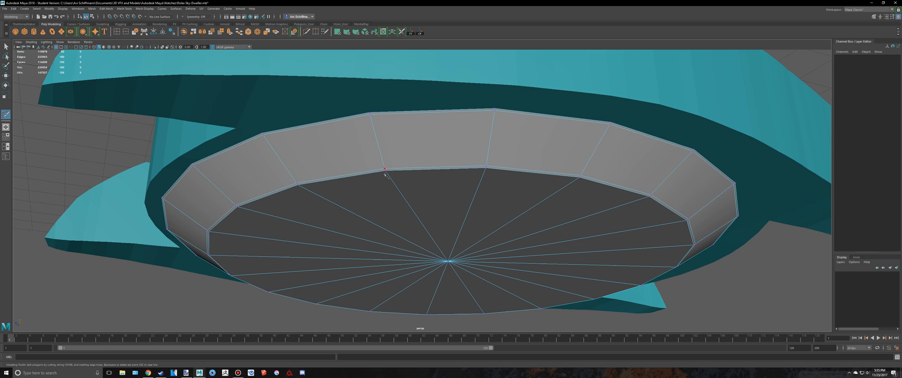
# - Preview the case-back disc smoothed, inspect it from below and from the side, and return it to unsmoothed display
pyautogui.moveTo(385, 174); pyautogui.dragTo(424, 157, button='right')
pyautogui.press('3')
pyautogui.click(147, 311)
pyautogui.scroll(-5, 373, 243)
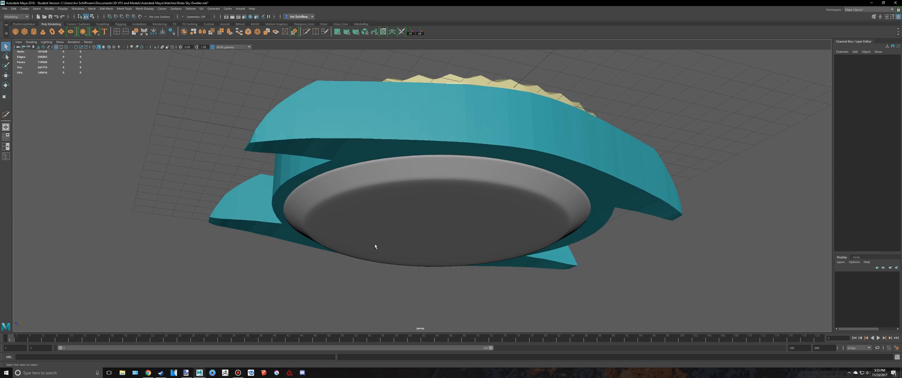
pyautogui.keyDown('alt'); pyautogui.moveTo(374, 243); pyautogui.dragTo(336, 241); pyautogui.keyUp('alt')
pyautogui.scroll(-5, 404, 240)
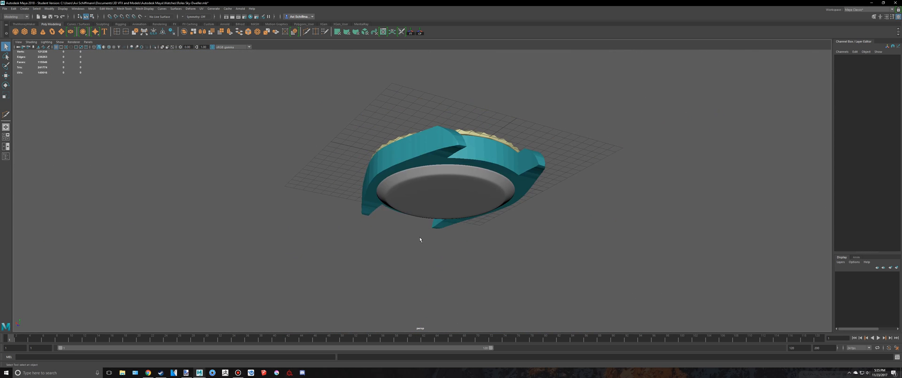
pyautogui.keyDown('alt'); pyautogui.moveTo(419, 240); pyautogui.dragTo(453, 224); pyautogui.keyUp('alt')
pyautogui.click(455, 220)
pyautogui.press('1')
pyautogui.scroll(4, 489, 237)
# - Create a second polygon cylinder in the side view and move it down to the knurled band
pyautogui.press('space')
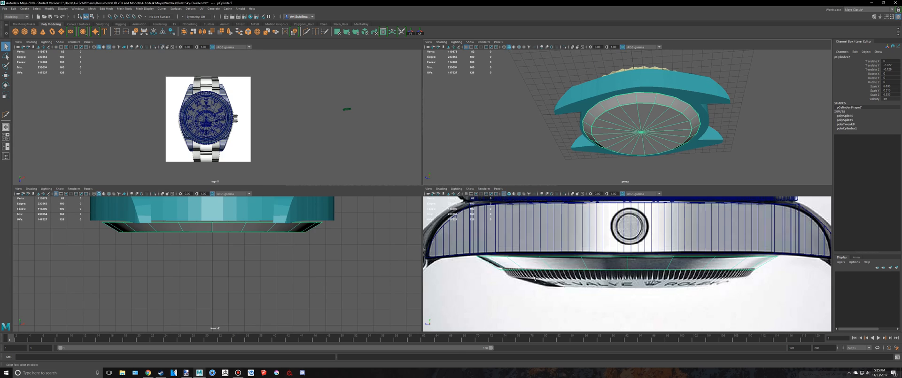
pyautogui.press('space')
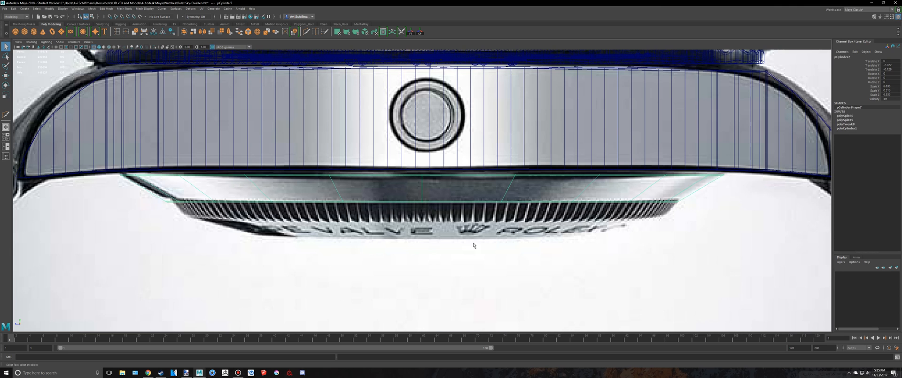
pyautogui.click(34, 31)
pyautogui.scroll(-6, 329, 141)
pyautogui.press('w')
pyautogui.moveTo(420, 82); pyautogui.dragTo(430, 153)
# - Scale the second cylinder uniformly to the knurled band's width and centre it horizontally on the reference
pyautogui.press('r')
pyautogui.moveTo(419, 203); pyautogui.dragTo(584, 252)
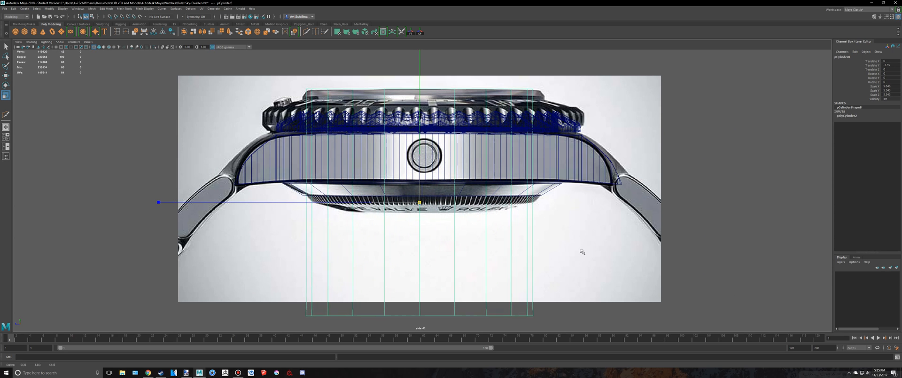
pyautogui.press('w')
pyautogui.moveTo(388, 202); pyautogui.dragTo(411, 204)
pyautogui.press('r')
pyautogui.press('w')
pyautogui.press('r')
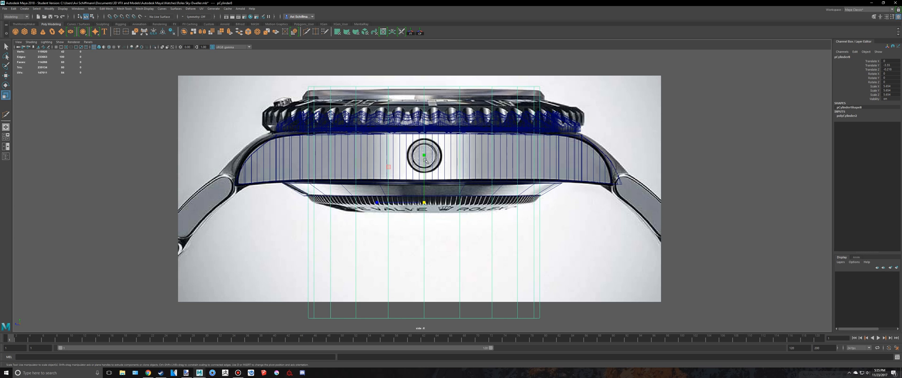
# - Flatten the second cylinder and lower it so its top meets the underside of the sloped disc
pyautogui.moveTo(425, 160); pyautogui.dragTo(437, 194)
pyautogui.press('w')
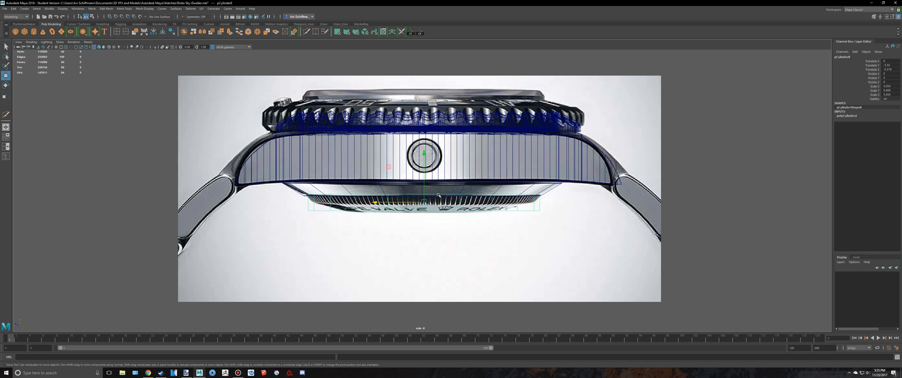
pyautogui.scroll(5, 438, 195)
pyautogui.moveTo(422, 142); pyautogui.dragTo(423, 150)
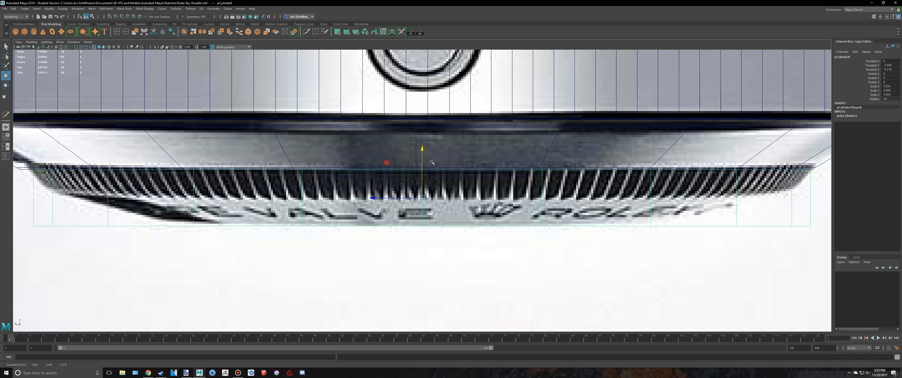
# - Scale the second cylinder's bottom vertices inward to taper its side
pyautogui.rightClick(556, 224)
pyautogui.click(543, 220)
pyautogui.scroll(-5, 633, 212)
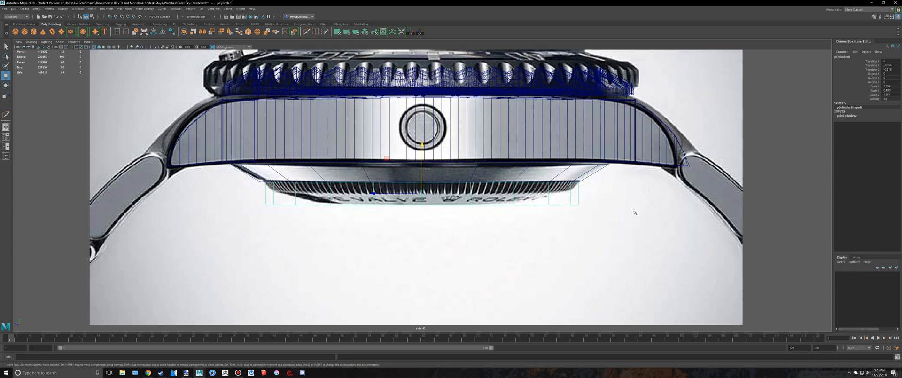
pyautogui.moveTo(579, 196); pyautogui.dragTo(552, 196, button='right')
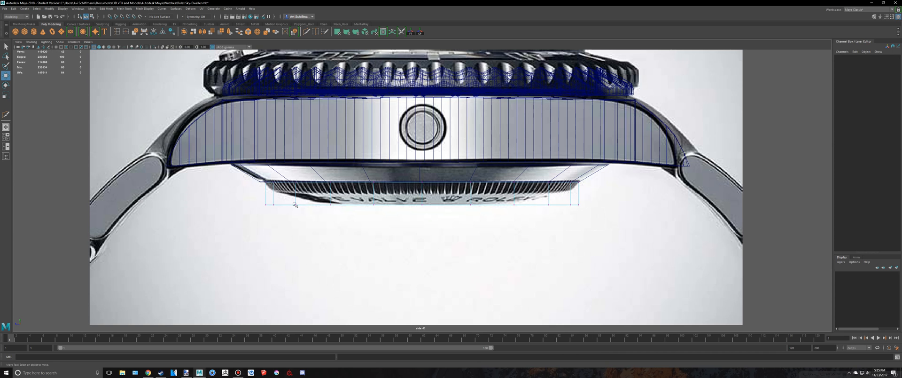
pyautogui.moveTo(234, 194); pyautogui.dragTo(233, 194)
pyautogui.scroll(5, 403, 216)
pyautogui.press('r')
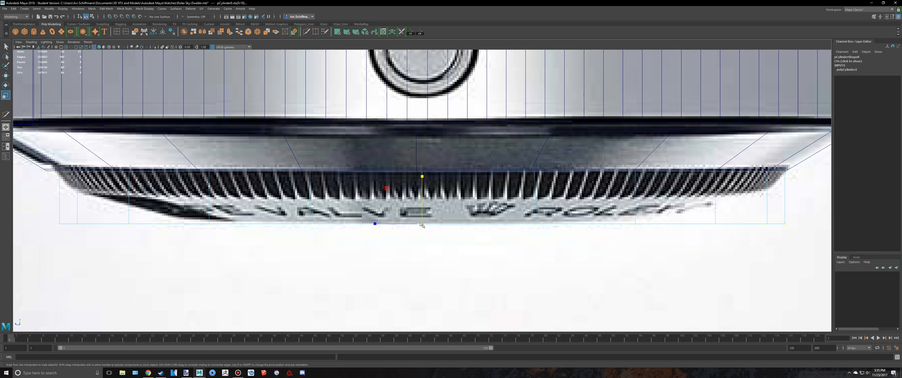
pyautogui.moveTo(423, 224); pyautogui.dragTo(386, 223)
pyautogui.press('w')
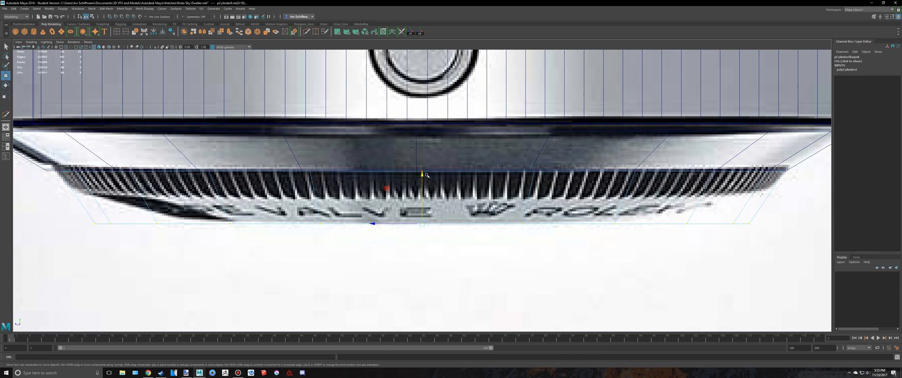
# - Raise the second cylinder's bottom vertices to the knurled band's lower edge and fine-tune their width and height
pyautogui.moveTo(422, 175); pyautogui.dragTo(422, 148)
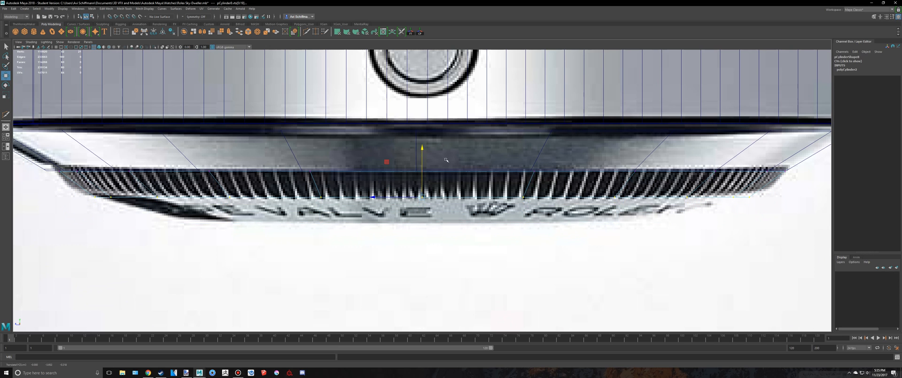
pyautogui.press('r')
pyautogui.moveTo(426, 199); pyautogui.dragTo(434, 200)
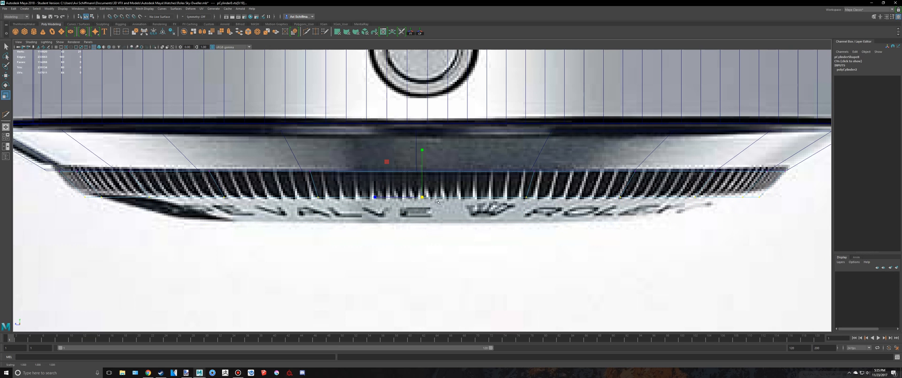
pyautogui.press('w')
pyautogui.moveTo(424, 155); pyautogui.dragTo(425, 151)
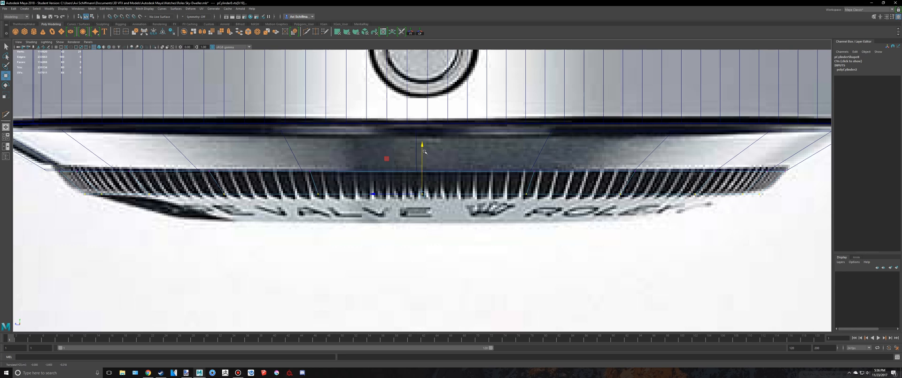
# - Switch to Chrome to examine the reference photo of the watch's back, and return to Maya
pyautogui.hotkey('alt', 'Tab')
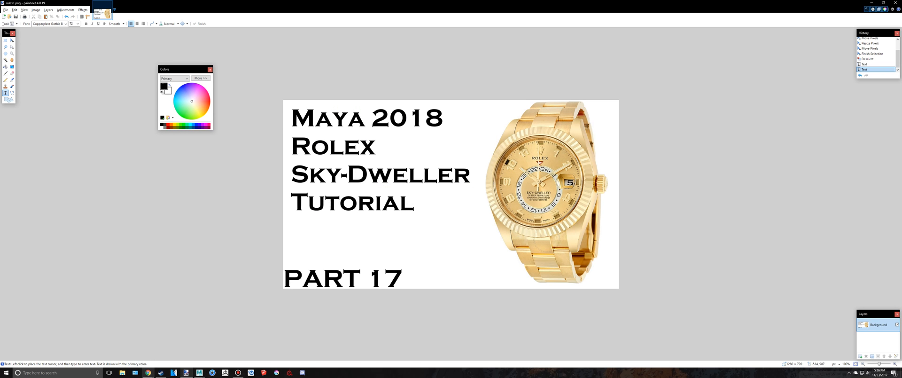
pyautogui.hotkey('alt', 'Tab')
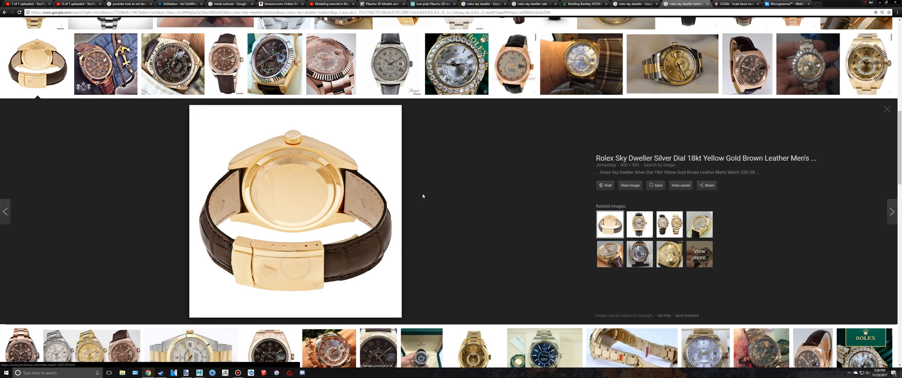
pyautogui.hotkey('alt', 'Tab')
pyautogui.hotkey('alt', 'Tab')
pyautogui.press('Tab')
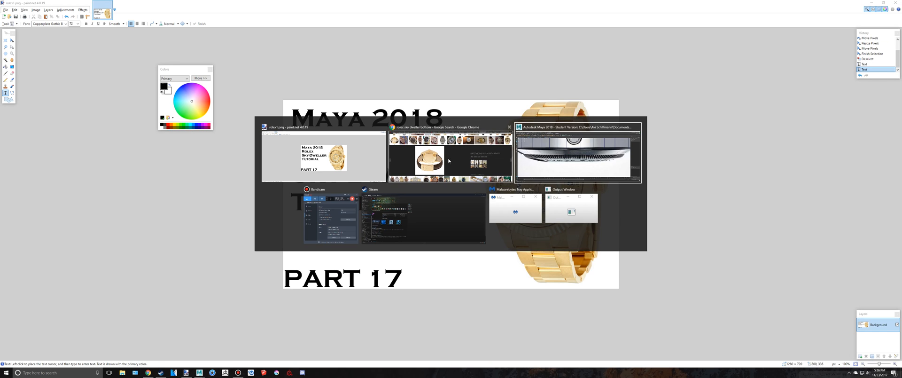
# - Try lowering the second cylinder's bottom vertices slightly, and undo the latest vertex adjustments
pyautogui.scroll(3, 490, 194)
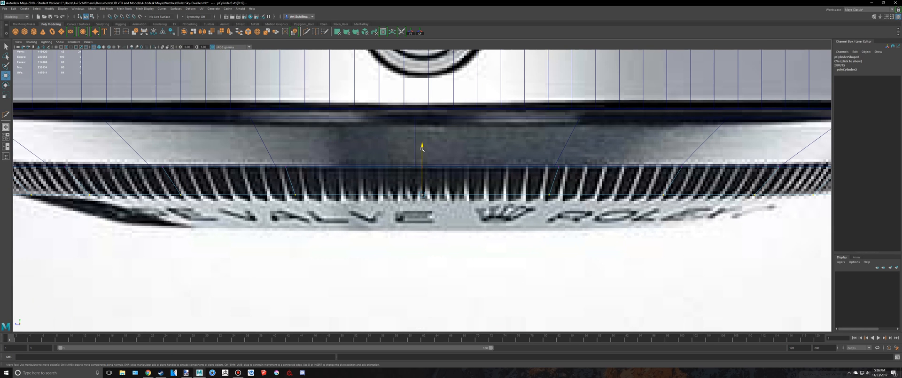
pyautogui.moveTo(422, 148); pyautogui.dragTo(422, 153)
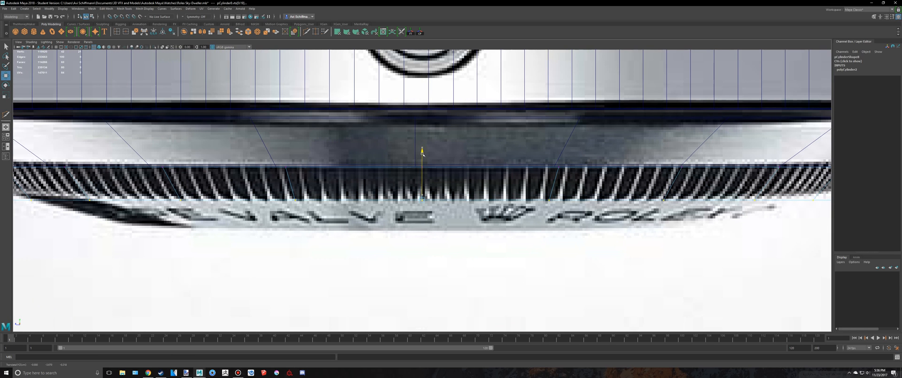
pyautogui.hotkey('ctrl', 'z')
pyautogui.hotkey('ctrl', 'z')
pyautogui.hotkey('ctrl', 'z')
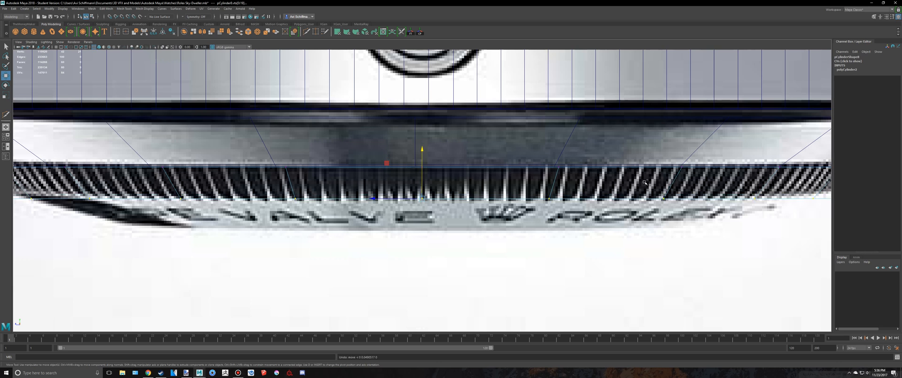
# - Set the knurled band cylinder's axis subdivisions to 140 and its cap subdivisions to 3
pyautogui.scroll(-4, 636, 185)
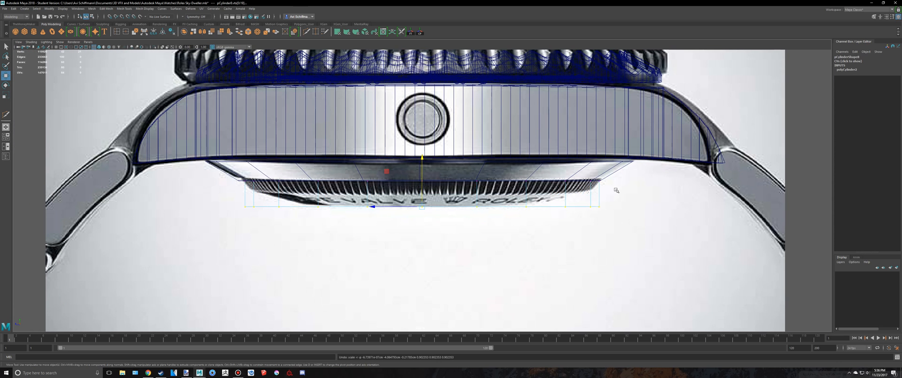
pyautogui.scroll(2, 615, 188)
pyautogui.click(846, 70)
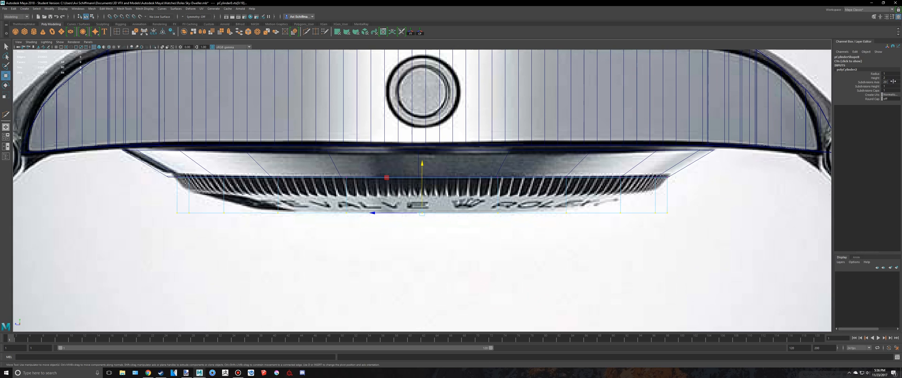
pyautogui.press('Return')
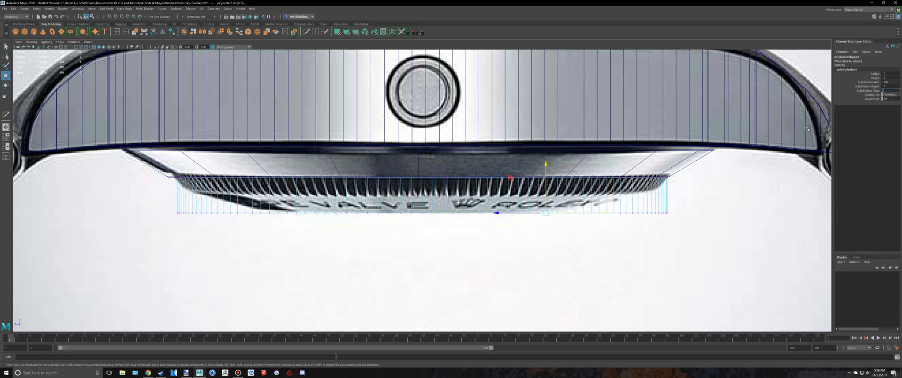
pyautogui.press('Return')
pyautogui.keyDown('alt'); pyautogui.moveTo(598, 178); pyautogui.dragTo(607, 157, button='middle'); pyautogui.keyUp('alt')
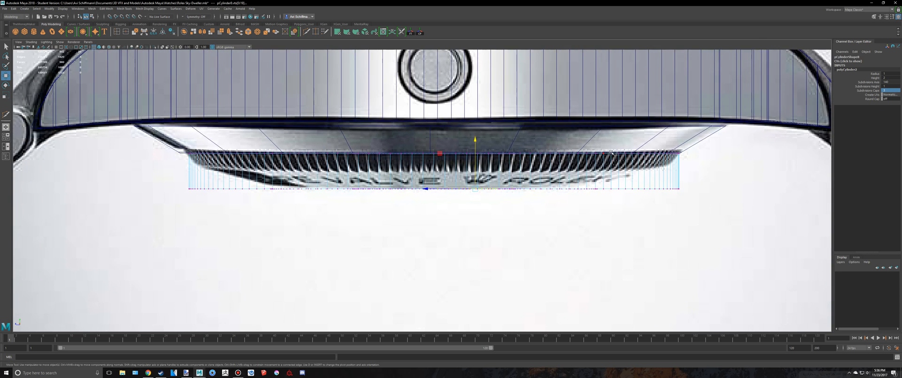
pyautogui.scroll(2, 608, 157)
pyautogui.press('space')
pyautogui.keyDown('alt'); pyautogui.moveTo(638, 116); pyautogui.dragTo(638, 115); pyautogui.keyUp('alt')
pyautogui.hotkey('ctrl', 'z')
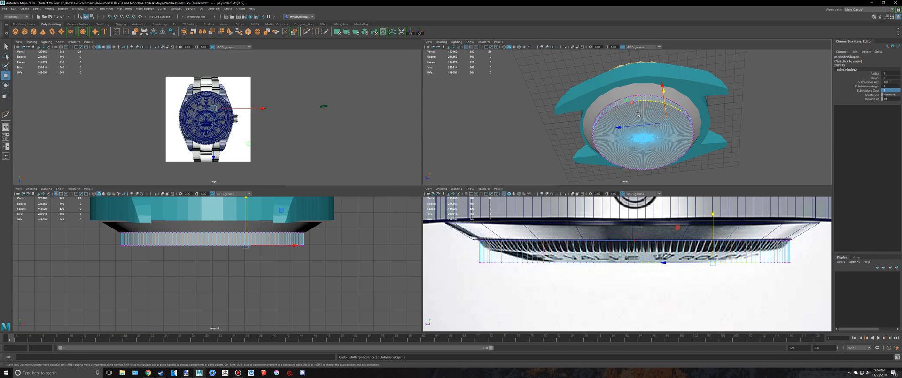
pyautogui.hotkey('shift', 'z')
pyautogui.press('space')
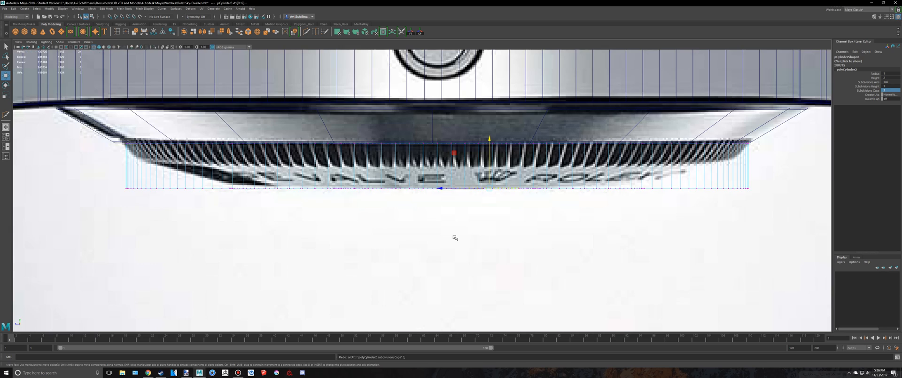
# - Raise the cylinder's bottom vertices to the knurled band's lower edge and scale them inward to taper the side
pyautogui.scroll(-2, 282, 205)
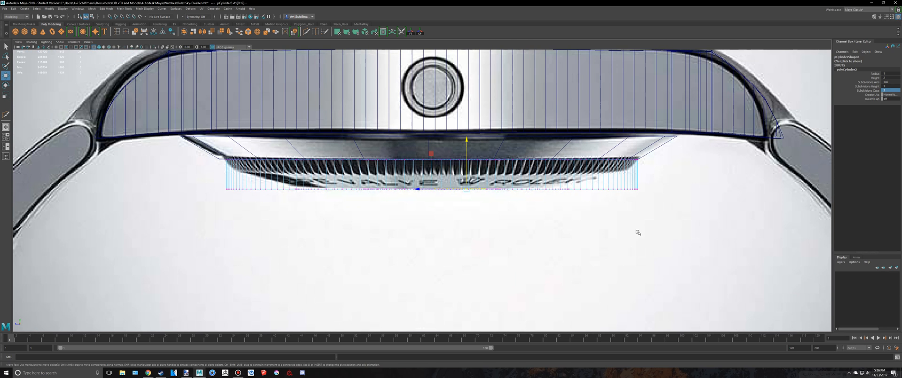
pyautogui.moveTo(665, 228); pyautogui.dragTo(207, 176)
pyautogui.scroll(5, 432, 174)
pyautogui.moveTo(440, 143); pyautogui.dragTo(441, 115)
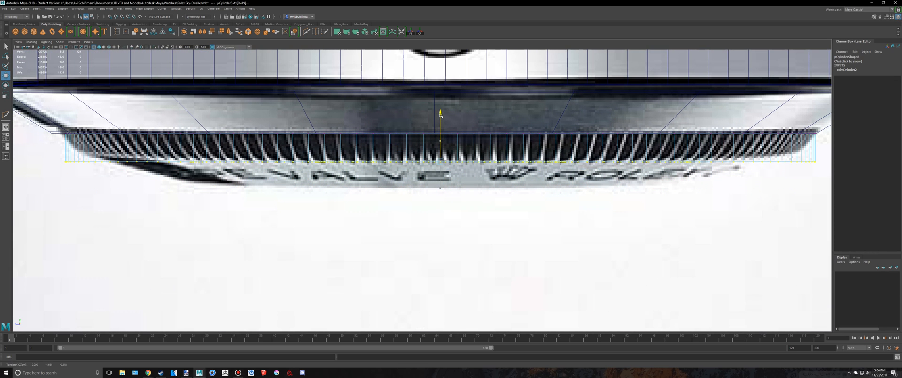
pyautogui.press('r')
pyautogui.moveTo(441, 160)
pyautogui.mouseDown()
pyautogui.moveTo(413, 161)
pyautogui.moveTo(425, 161)
pyautogui.mouseUp()
pyautogui.press('w')
pyautogui.press('r')
pyautogui.press('w')
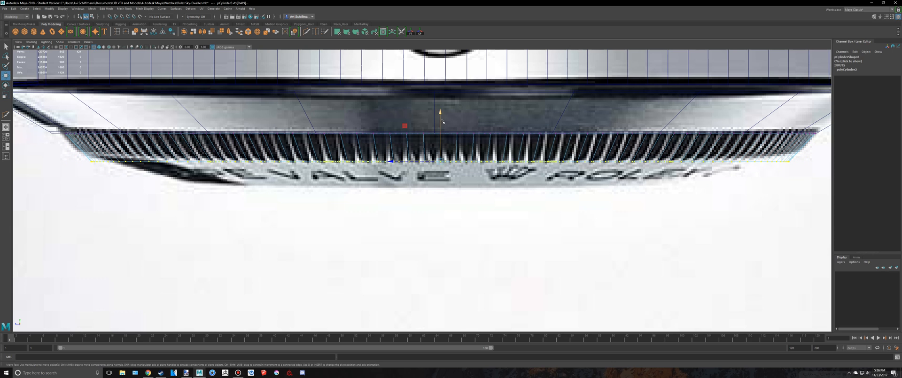
pyautogui.moveTo(442, 122); pyautogui.dragTo(442, 122)
# - Leave vertex editing, deselect the cylinder and check the tapered case back from below in perspective
pyautogui.press('space')
pyautogui.press('space')
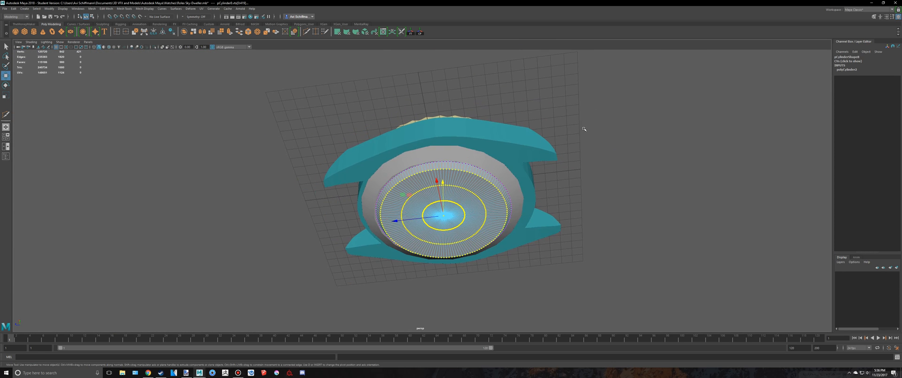
pyautogui.press('q')
pyautogui.moveTo(467, 189); pyautogui.dragTo(494, 179, button='right')
pyautogui.click(590, 221)
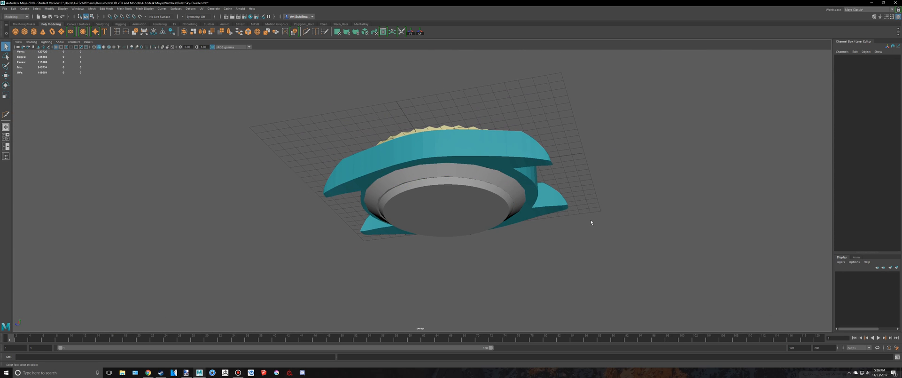
pyautogui.scroll(-3, 485, 234)
pyautogui.keyDown('alt'); pyautogui.moveTo(484, 233); pyautogui.dragTo(490, 230); pyautogui.keyUp('alt')
# - Select the full ring of side faces around the tapered band cylinder
pyautogui.click(439, 209)
pyautogui.scroll(10, 446, 188)
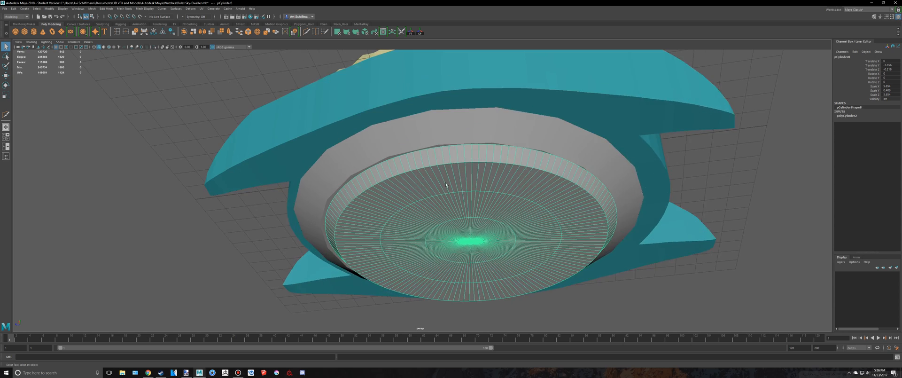
pyautogui.moveTo(446, 140); pyautogui.dragTo(446, 154, button='right')
pyautogui.click(464, 130)
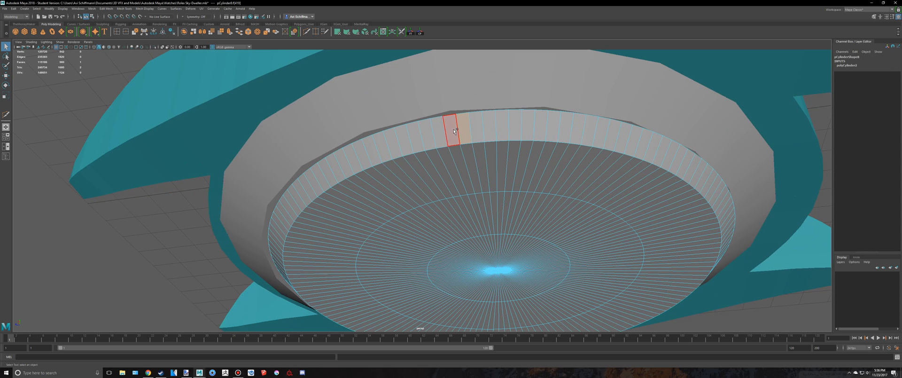
pyautogui.keyDown('shift'); pyautogui.doubleClick(456, 130); pyautogui.keyUp('shift')
pyautogui.scroll(-5, 484, 145)
pyautogui.keyDown('alt'); pyautogui.moveTo(512, 160); pyautogui.dragTo(508, 127); pyautogui.keyUp('alt')
# - Try extruding the band's side faces outward along local Z, checking the back-view photo in Chrome before returning to Maya
pyautogui.hotkey('ctrl', 'e')
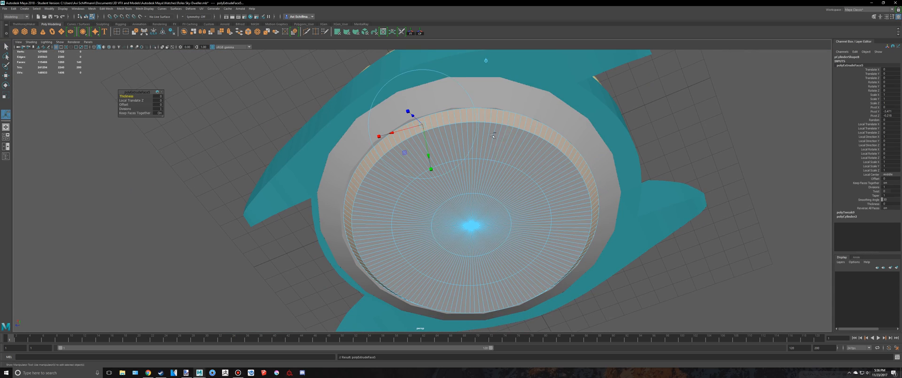
pyautogui.scroll(5, 481, 123)
pyautogui.keyDown('alt'); pyautogui.moveTo(469, 92); pyautogui.dragTo(474, 130, button='middle'); pyautogui.keyUp('alt')
pyautogui.keyDown('alt'); pyautogui.moveTo(441, 131); pyautogui.dragTo(358, 175); pyautogui.keyUp('alt')
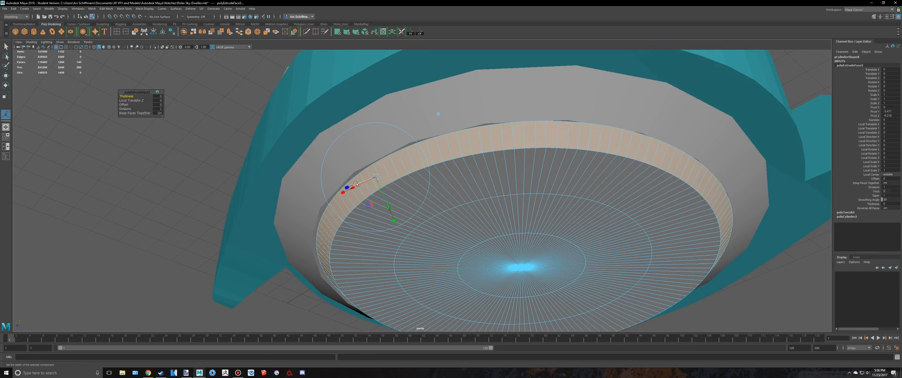
pyautogui.hotkey('alt', 'Tab')
pyautogui.hotkey('alt', 'Tab')
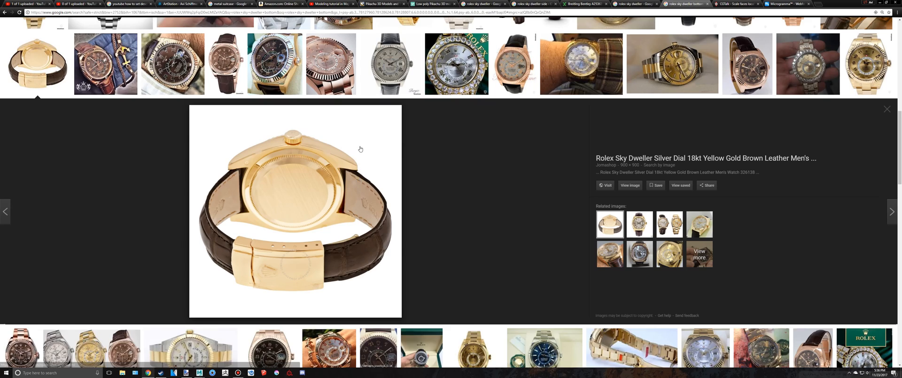
pyautogui.hotkey('alt', 'Tab')
pyautogui.scroll(2, 383, 150)
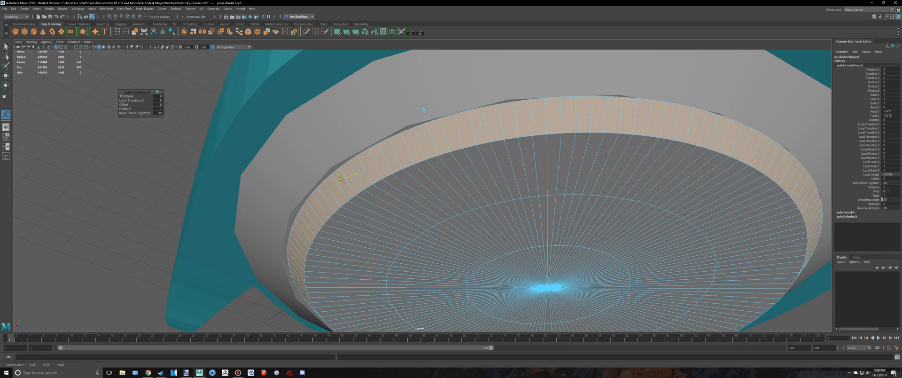
pyautogui.moveTo(342, 179); pyautogui.dragTo(402, 186)
pyautogui.scroll(3, 334, 164)
pyautogui.scroll(3, 410, 221)
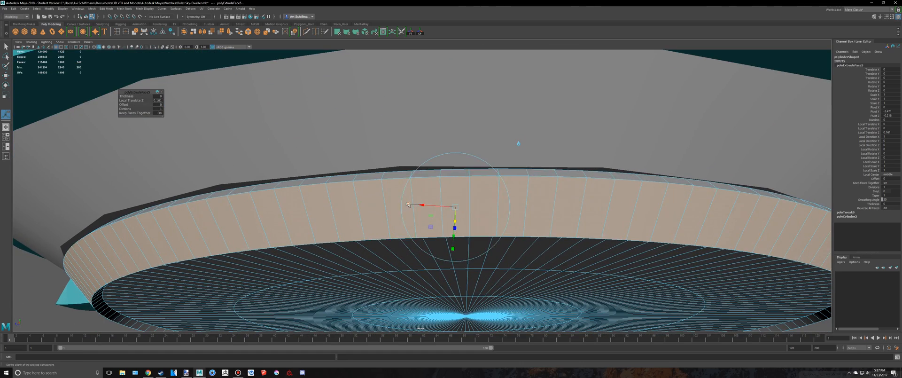
# - Try separating and scaling the extruded faces with Keep Faces Together off, and undo the whole extrusion
pyautogui.click(159, 114)
pyautogui.keyDown('alt'); pyautogui.moveTo(407, 197); pyautogui.dragTo(408, 185); pyautogui.keyUp('alt')
pyautogui.hotkey('ctrl', 'z')
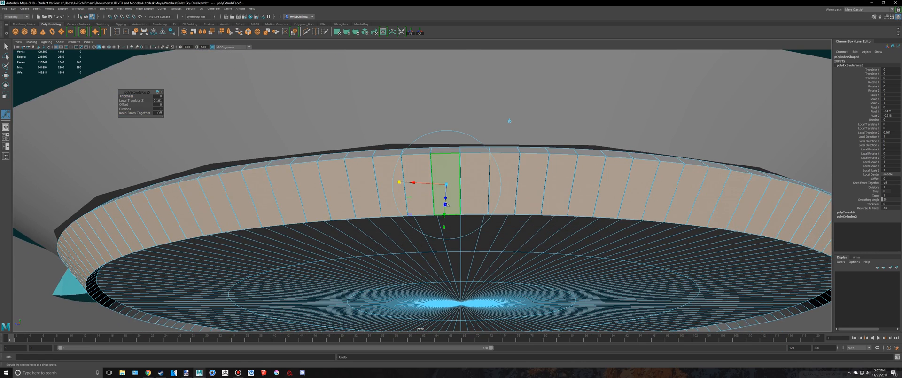
pyautogui.keyDown('alt'); pyautogui.moveTo(462, 211); pyautogui.dragTo(412, 204); pyautogui.keyUp('alt')
pyautogui.moveTo(364, 226); pyautogui.dragTo(323, 190)
pyautogui.hotkey('ctrl', 'z')
pyautogui.hotkey('ctrl', 'z')
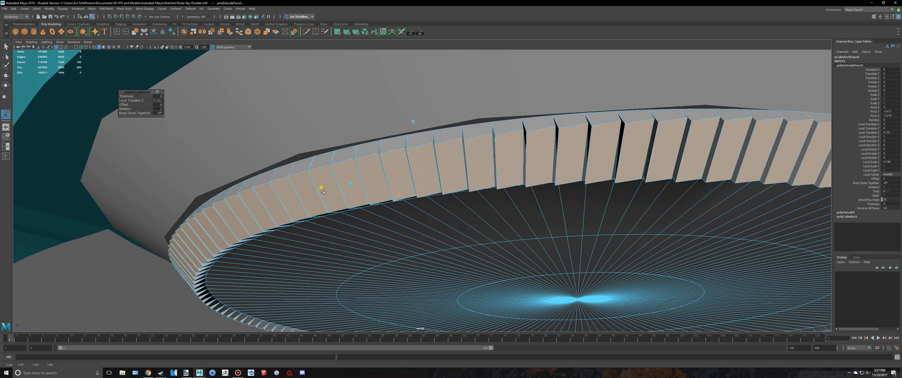
pyautogui.hotkey('ctrl', 'z')
pyautogui.hotkey('ctrl', 'z')
pyautogui.hotkey('ctrl', 'z')
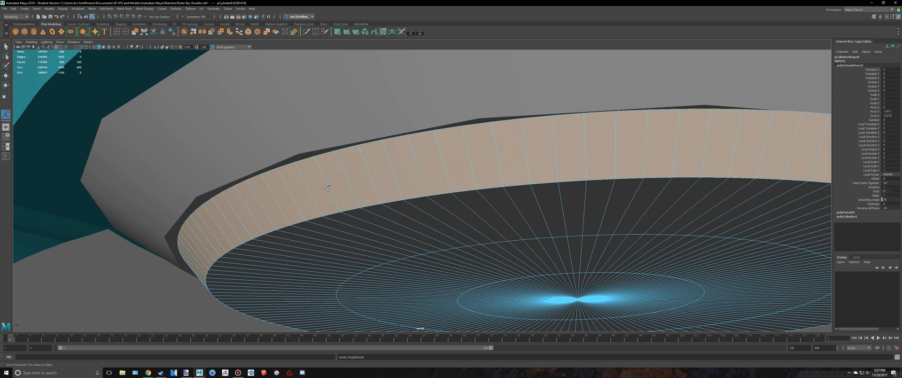
# - Extrude the band's ring of side faces again with a thickness of 0.1
pyautogui.hotkey('ctrl', 'e')
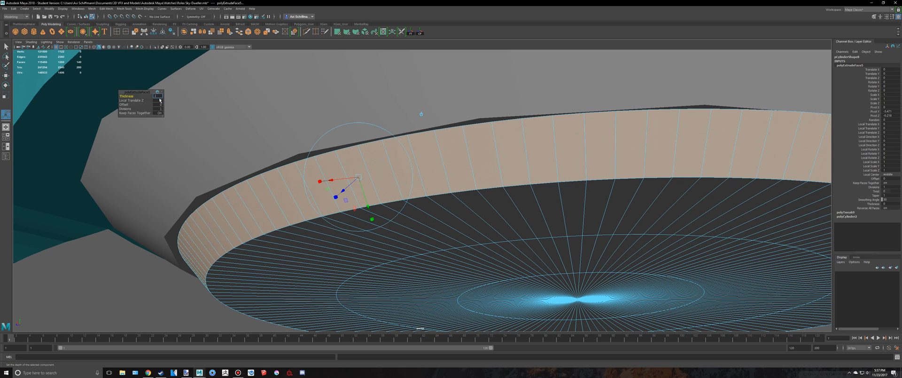
pyautogui.press('Return')
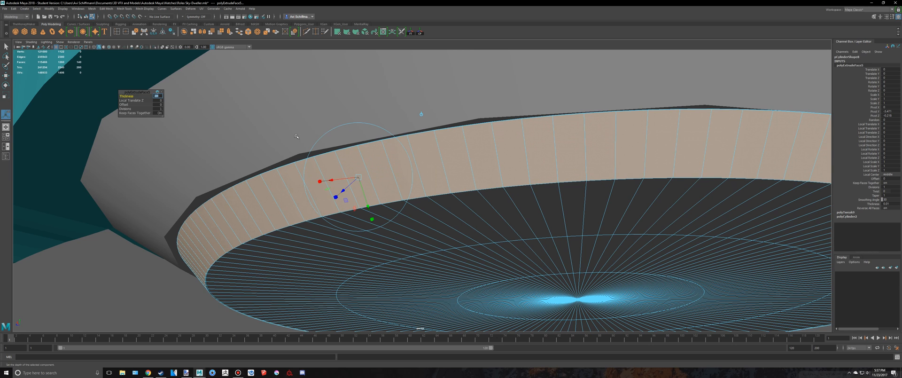
pyautogui.keyDown('alt'); pyautogui.moveTo(296, 136); pyautogui.dragTo(170, 130); pyautogui.keyUp('alt')
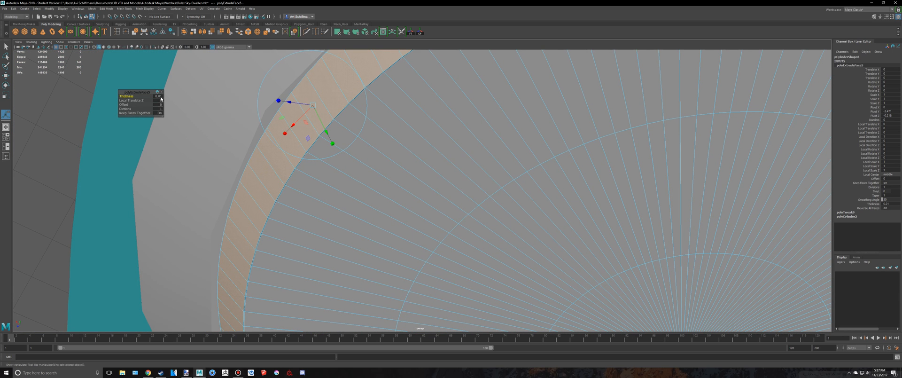
pyautogui.keyDown('alt'); pyautogui.moveTo(229, 132); pyautogui.dragTo(223, 131); pyautogui.keyUp('alt')
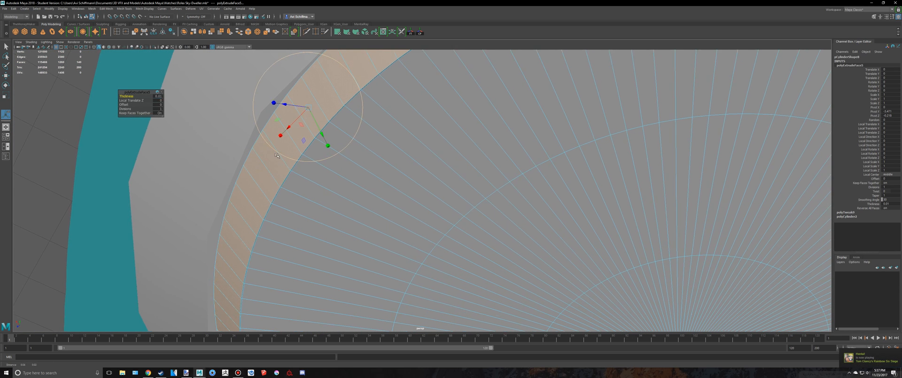
pyautogui.hotkey('ctrl', 'z')
pyautogui.write('0.1')
pyautogui.press('Return')
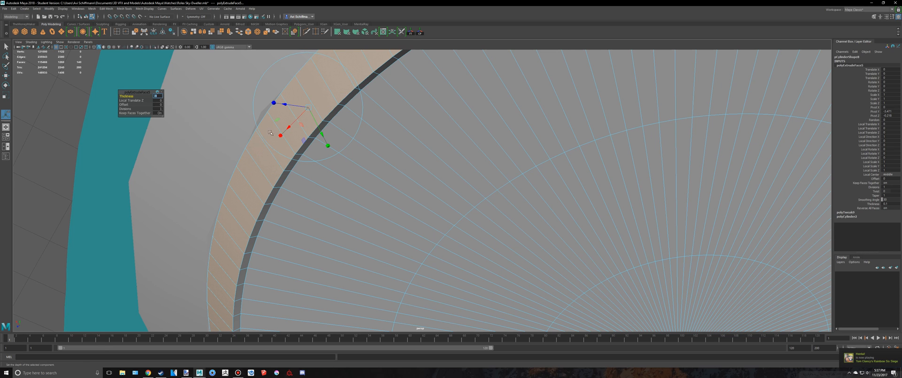
# - Turn off Keep Faces Together for the extrusion and set its offset to 0.1 to form individual ridges
pyautogui.hotkey('ctrl', 'z')
pyautogui.keyDown('alt'); pyautogui.moveTo(271, 133); pyautogui.dragTo(276, 132, button='middle'); pyautogui.keyUp('alt')
pyautogui.scroll(1, 323, 176)
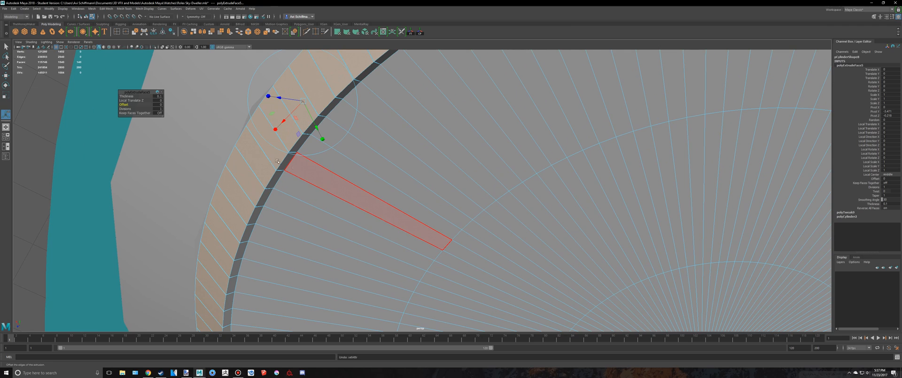
pyautogui.keyDown('alt'); pyautogui.moveTo(278, 161); pyautogui.dragTo(280, 162, button='middle'); pyautogui.keyUp('alt')
pyautogui.moveTo(123, 104); pyautogui.dragTo(125, 104)
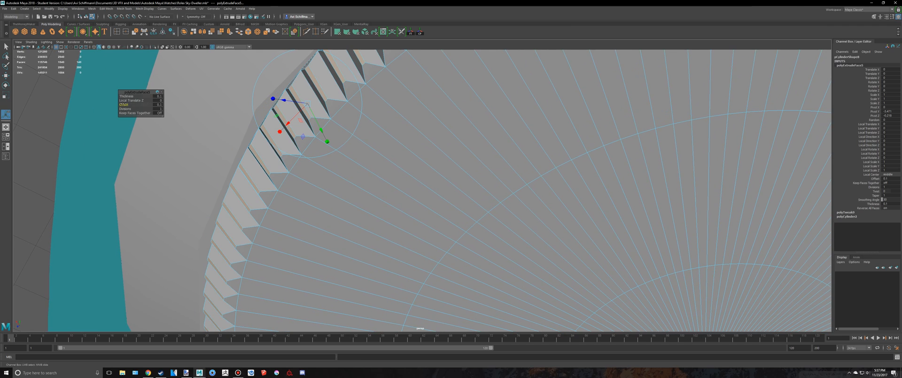
# - Return to object mode, deselect the band, and compare its ridges with the back-view photo in Chrome before returning to Maya
pyautogui.scroll(-6, 376, 165)
pyautogui.keyDown('alt'); pyautogui.moveTo(399, 164); pyautogui.dragTo(446, 188); pyautogui.keyUp('alt')
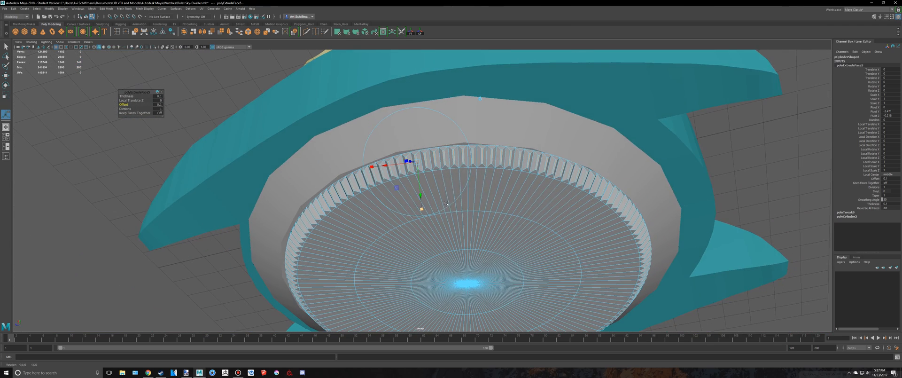
pyautogui.press('q')
pyautogui.moveTo(489, 180); pyautogui.dragTo(520, 166, button='right')
pyautogui.click(757, 157)
pyautogui.scroll(-5, 700, 186)
pyautogui.keyDown('alt'); pyautogui.moveTo(690, 189); pyautogui.dragTo(682, 157); pyautogui.keyUp('alt')
pyautogui.hotkey('alt', 'Tab')
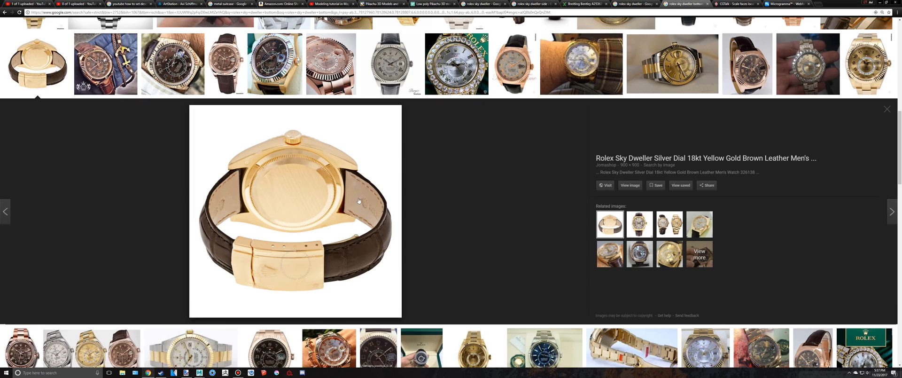
pyautogui.hotkey('alt', 'Tab')
pyautogui.scroll(-5, 441, 205)
pyautogui.keyDown('alt'); pyautogui.moveTo(510, 207); pyautogui.dragTo(513, 263); pyautogui.keyUp('alt')
pyautogui.scroll(4, 443, 221)
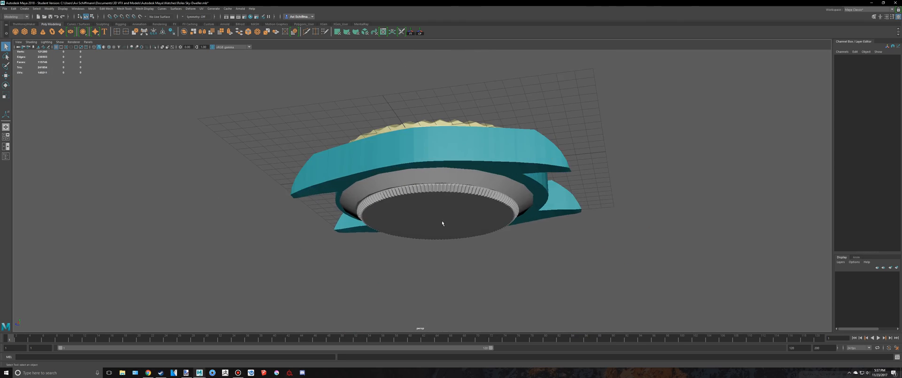
# - Select the bottom faces of the knurled case-back cylinder in the side reference view
pyautogui.click(443, 222)
pyautogui.scroll(3, 444, 224)
pyautogui.scroll(4, 444, 223)
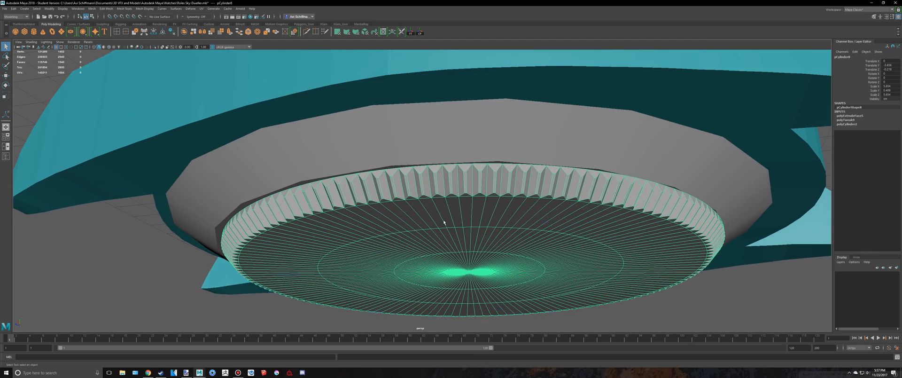
pyautogui.press('space')
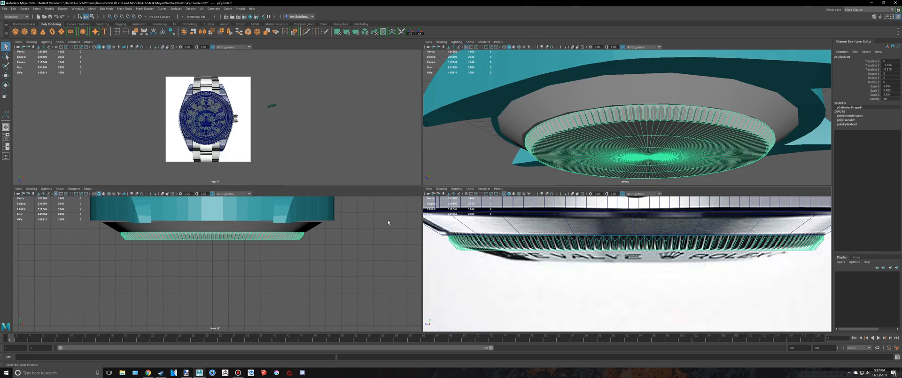
pyautogui.press('space')
pyautogui.moveTo(270, 158); pyautogui.dragTo(269, 170, button='right')
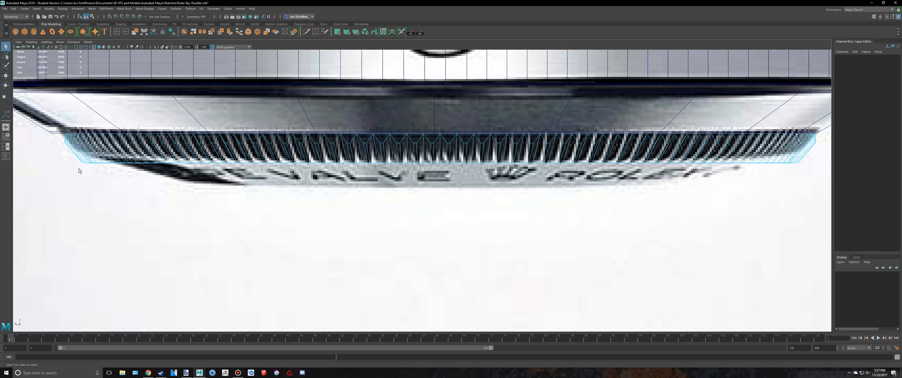
pyautogui.moveTo(831, 300); pyautogui.dragTo(830, 301)
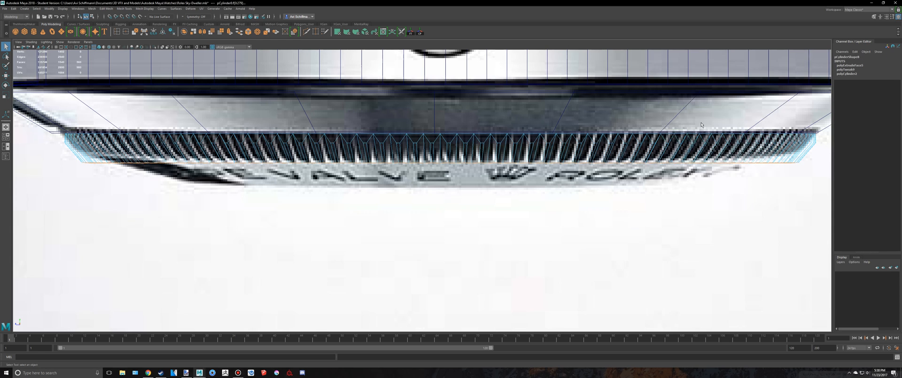
# - Reselect the outer and middle rings of faces on the knurled cylinder's bottom cap in the perspective view
pyautogui.press('space')
pyautogui.press('space')
pyautogui.scroll(-3, 630, 133)
pyautogui.keyDown('alt'); pyautogui.moveTo(630, 133); pyautogui.dragTo(635, 125); pyautogui.keyUp('alt')
pyautogui.press('4')
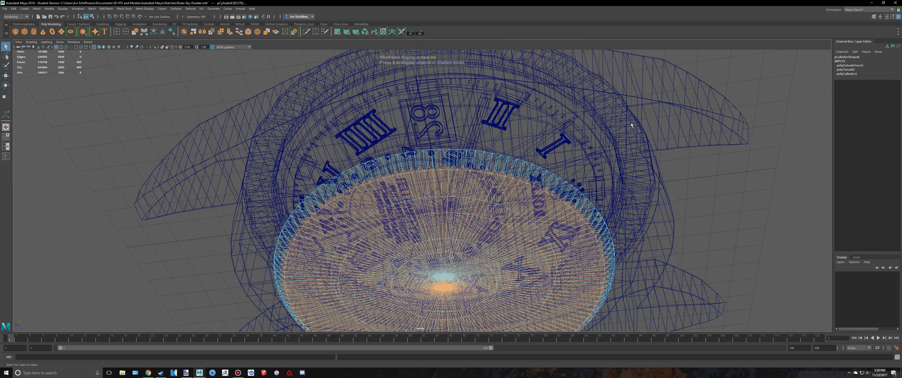
pyautogui.scroll(3, 574, 167)
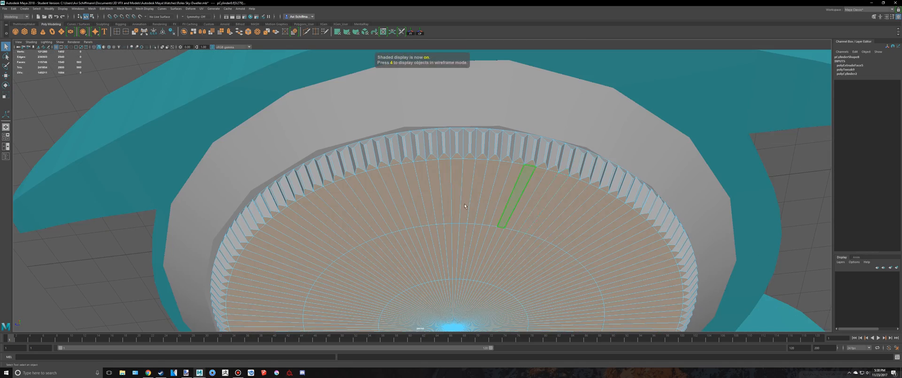
pyautogui.keyDown('alt'); pyautogui.moveTo(464, 206); pyautogui.dragTo(455, 167); pyautogui.keyUp('alt')
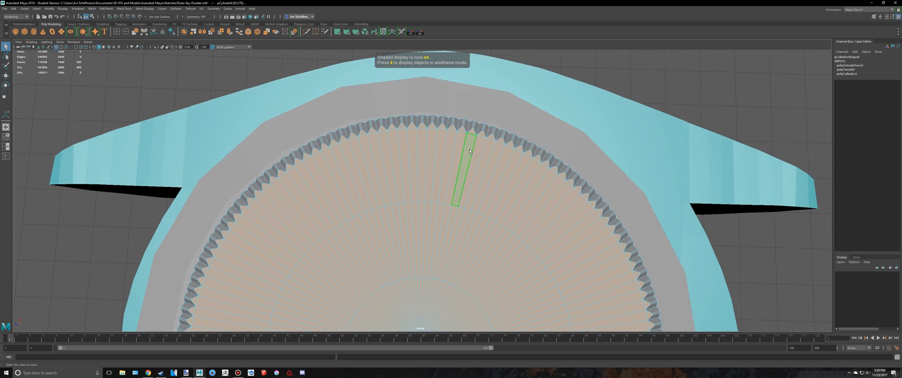
pyautogui.keyDown('alt'); pyautogui.moveTo(465, 224); pyautogui.dragTo(466, 156); pyautogui.keyUp('alt')
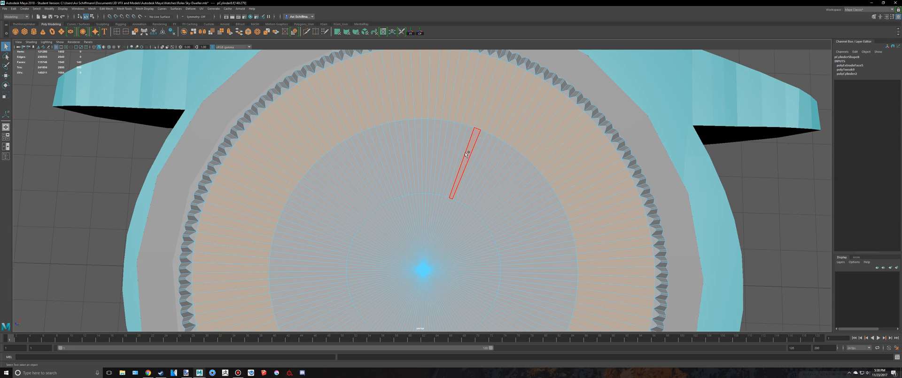
pyautogui.keyDown('alt'); pyautogui.moveTo(495, 217); pyautogui.dragTo(474, 141, button='middle'); pyautogui.keyUp('alt')
pyautogui.scroll(3, 465, 165)
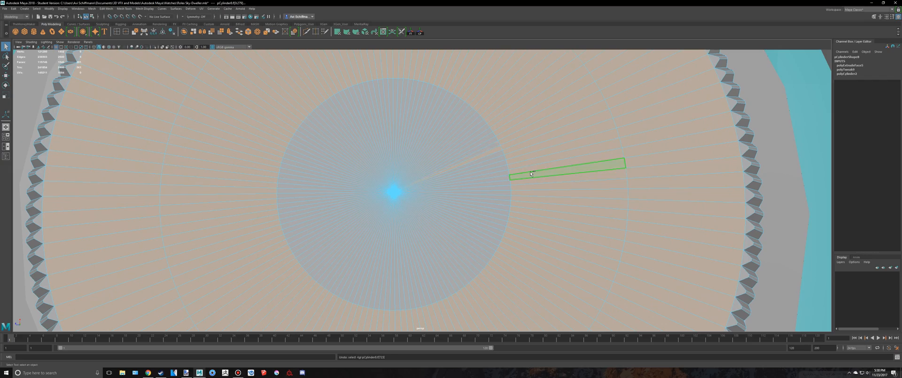
# - Add the innermost faces around the bottom cap's center to the selection with the Paint Selection tool
pyautogui.keyDown('alt'); pyautogui.moveTo(475, 174); pyautogui.dragTo(424, 203); pyautogui.keyUp('alt')
pyautogui.scroll(-3, 440, 175)
pyautogui.scroll(4, 425, 203)
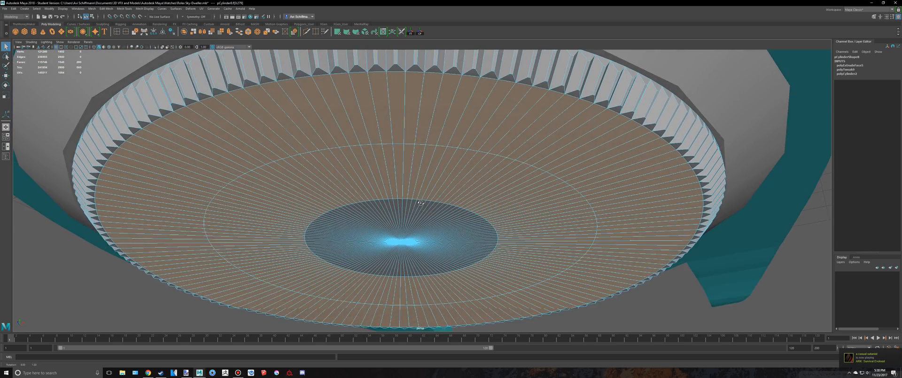
pyautogui.scroll(3, 311, 187)
pyautogui.keyDown('alt'); pyautogui.moveTo(310, 187); pyautogui.dragTo(123, 125); pyautogui.keyUp('alt')
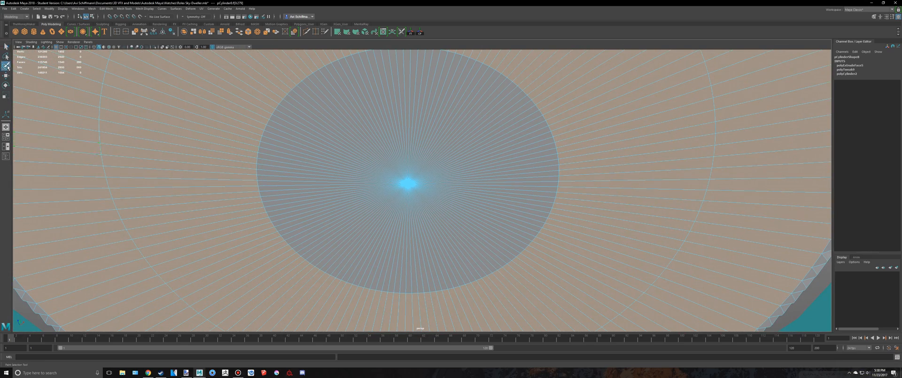
pyautogui.scroll(-5, 409, 137)
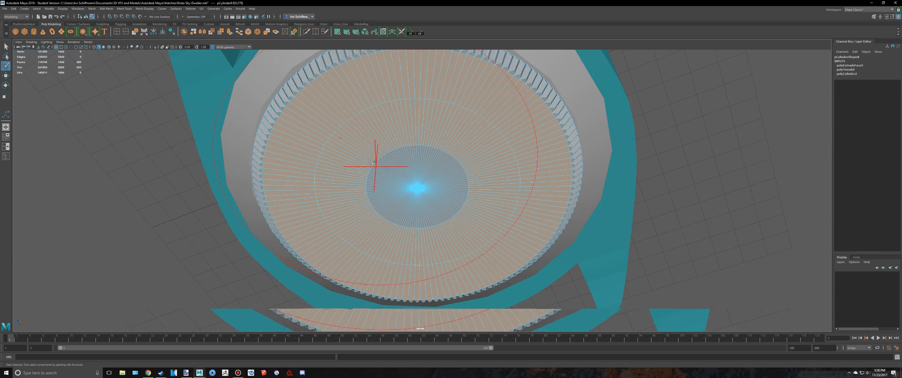
pyautogui.keyDown('alt'); pyautogui.moveTo(409, 137); pyautogui.dragTo(297, 169); pyautogui.keyUp('alt')
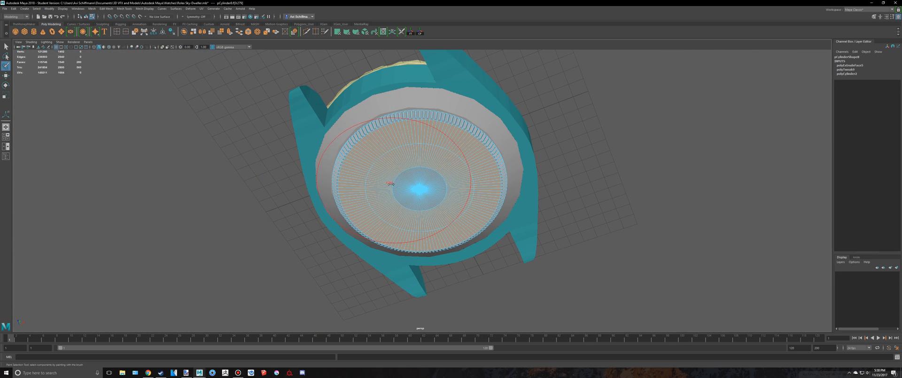
pyautogui.scroll(8, 407, 191)
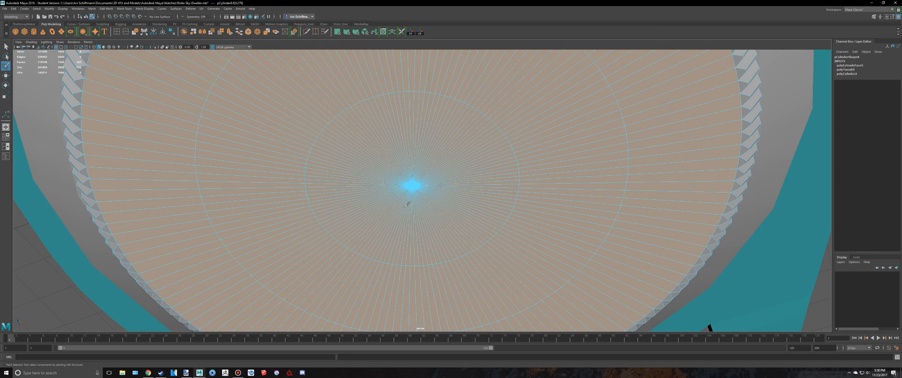
# - Examine the bottom cap's face selection from several angles in wireframe and shaded display
pyautogui.scroll(-8, 407, 204)
pyautogui.moveTo(407, 205)
pyautogui.keyDown('alt'); pyautogui.mouseDown()
pyautogui.moveTo(520, 221)
pyautogui.moveTo(544, 160)
pyautogui.moveTo(534, 207)
pyautogui.mouseUp(); pyautogui.keyUp('alt')
pyautogui.press('4')
pyautogui.press('5')
pyautogui.press('4')
pyautogui.scroll(4, 533, 198)
pyautogui.keyDown('alt'); pyautogui.moveTo(531, 174); pyautogui.dragTo(520, 203); pyautogui.keyUp('alt')
pyautogui.press('5')
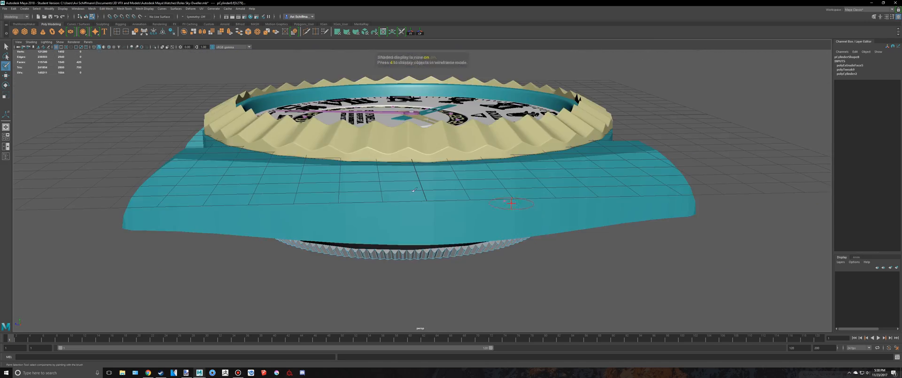
pyautogui.keyDown('alt'); pyautogui.moveTo(414, 190); pyautogui.dragTo(44, 101); pyautogui.keyUp('alt')
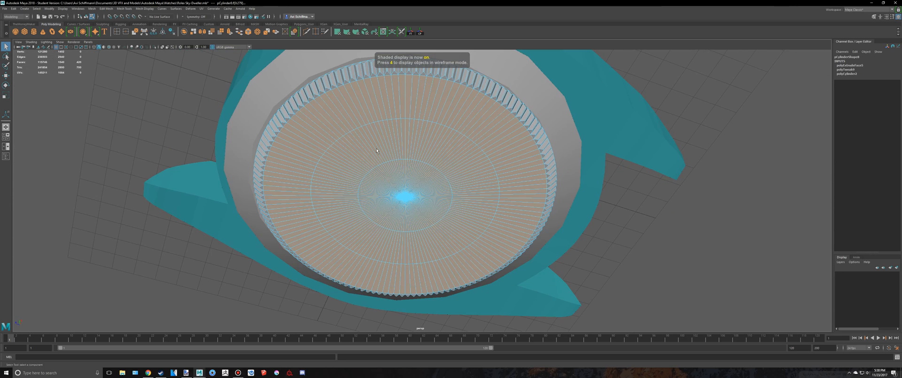
pyautogui.keyDown('alt'); pyautogui.moveTo(376, 150); pyautogui.dragTo(484, 210); pyautogui.keyUp('alt')
# - Extrude the bottom cap faces downward and scale them inward to match the case back's slanted profile in the side reference
pyautogui.press('space')
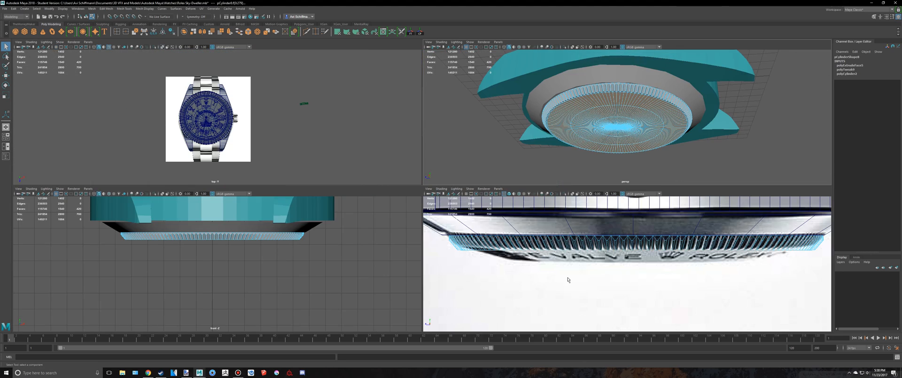
pyautogui.press('space')
pyautogui.click(444, 182)
pyautogui.hotkey('ctrl', 'e')
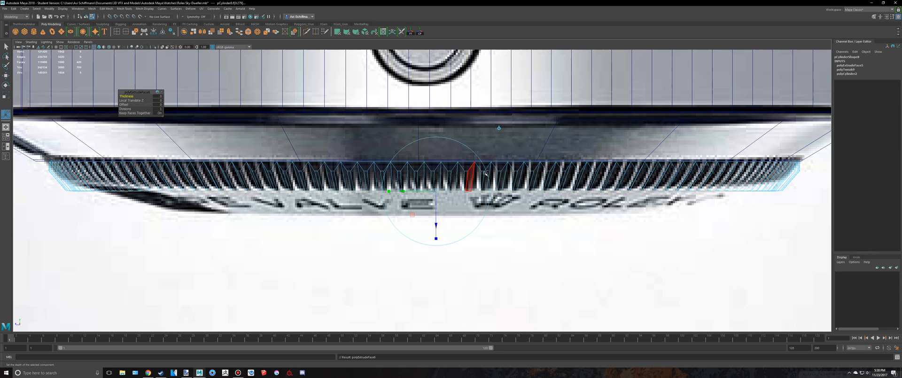
pyautogui.moveTo(431, 247); pyautogui.dragTo(430, 234)
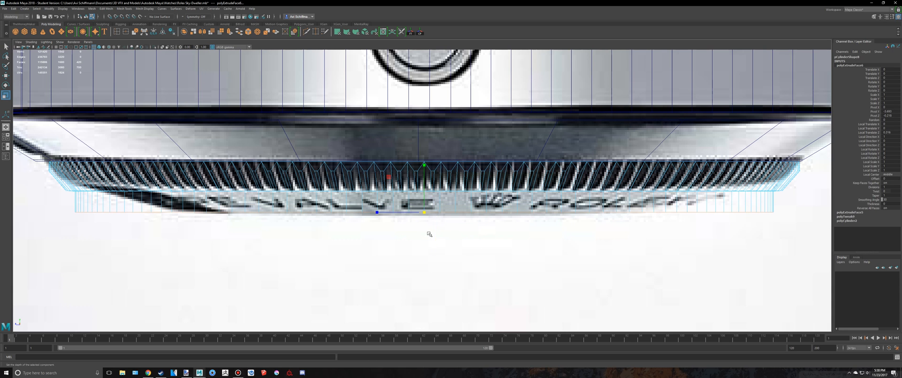
pyautogui.moveTo(361, 217); pyautogui.dragTo(315, 210)
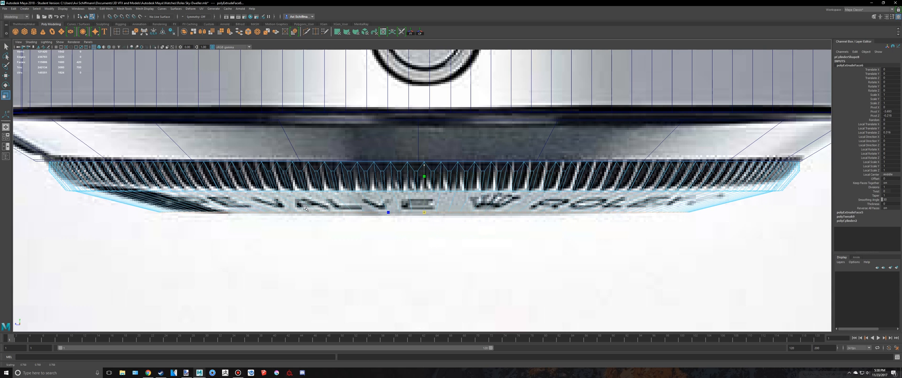
pyautogui.moveTo(423, 162); pyautogui.dragTo(424, 167)
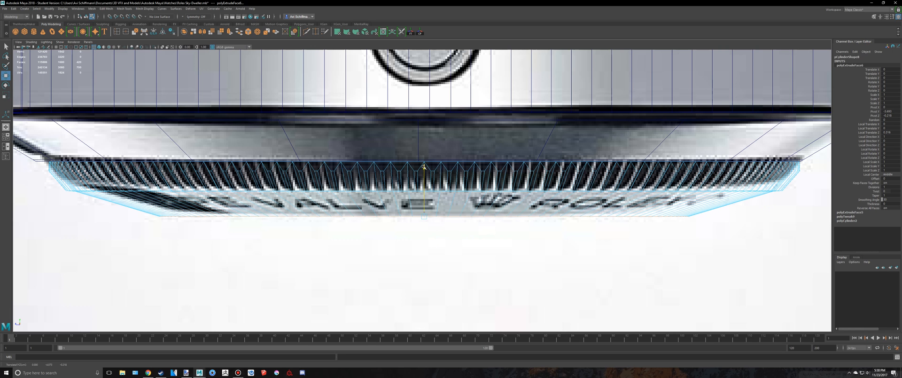
# - Return to object mode in the perspective view and deselect the extruded case back
pyautogui.press('space')
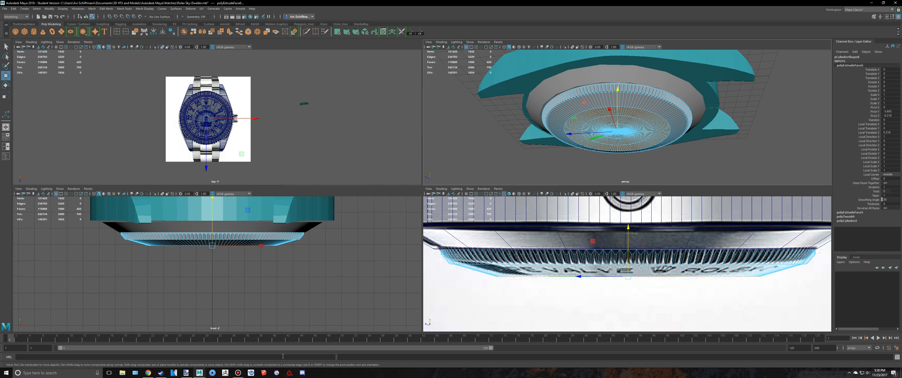
pyautogui.click(236, 373)
pyautogui.click(254, 121)
pyautogui.press('space')
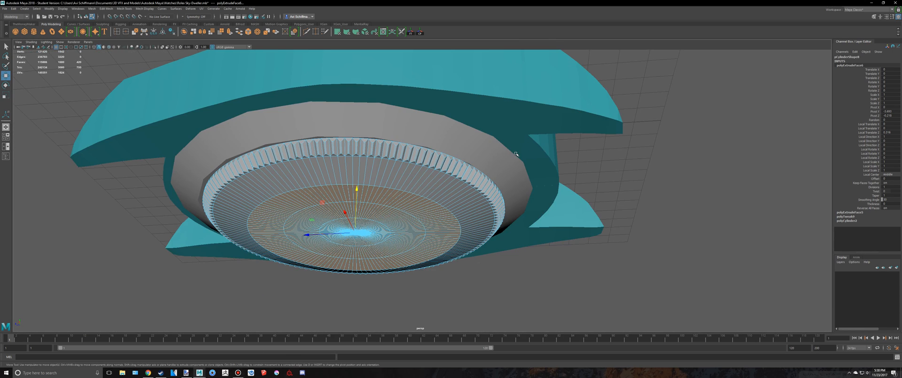
pyautogui.scroll(-4, 516, 154)
pyautogui.press('q')
pyautogui.moveTo(424, 193); pyautogui.dragTo(464, 168, button='right')
pyautogui.click(636, 180)
# - Select the conical ring above the knurled band, preview it smoothed, and return it to unsmoothed display
pyautogui.scroll(-5, 635, 179)
pyautogui.keyDown('alt'); pyautogui.moveTo(612, 193); pyautogui.dragTo(522, 189); pyautogui.keyUp('alt')
pyautogui.scroll(5, 472, 187)
pyautogui.click(475, 172)
pyautogui.moveTo(476, 172); pyautogui.dragTo(476, 173, button='right')
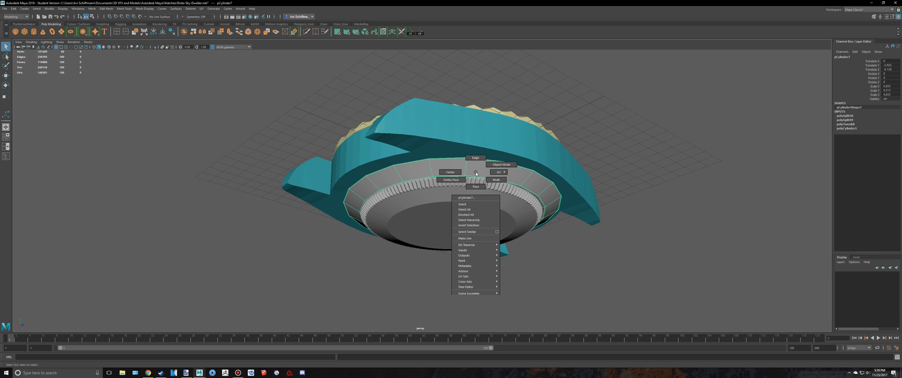
pyautogui.press('3')
pyautogui.rightClick(479, 170)
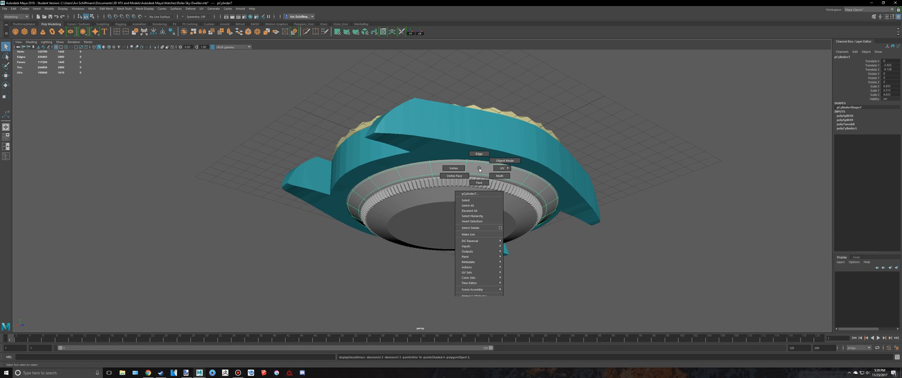
pyautogui.press('1')
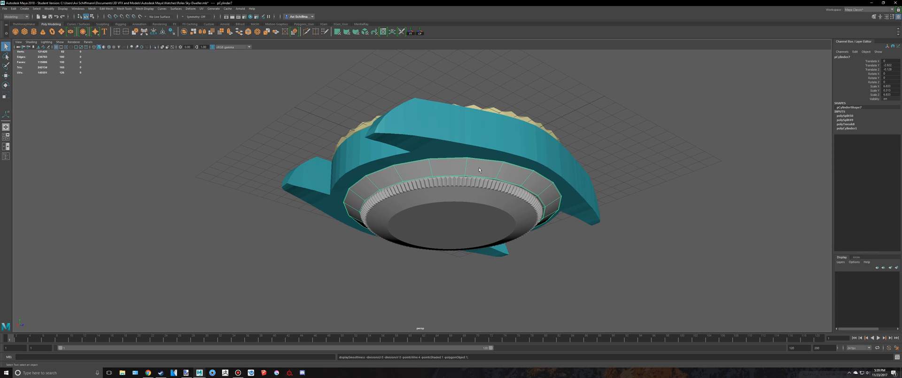
# - Select the center vertices of the conical ring's top and bottom caps and chamfer them
pyautogui.keyDown('alt'); pyautogui.moveTo(480, 170); pyautogui.dragTo(466, 140); pyautogui.keyUp('alt')
pyautogui.press('4')
pyautogui.scroll(6, 500, 190)
pyautogui.moveTo(350, 96); pyautogui.dragTo(328, 95, button='right')
pyautogui.scroll(-2, 463, 145)
pyautogui.moveTo(290, 167); pyautogui.dragTo(269, 165, button='right')
pyautogui.keyDown('alt'); pyautogui.moveTo(483, 173); pyautogui.dragTo(595, 209); pyautogui.keyUp('alt')
pyautogui.scroll(3, 532, 220)
pyautogui.click(541, 210)
pyautogui.scroll(3, 548, 207)
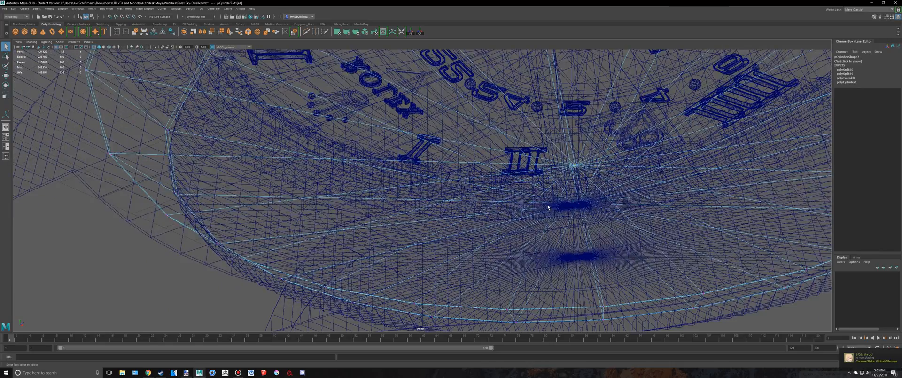
pyautogui.scroll(-2, 332, 153)
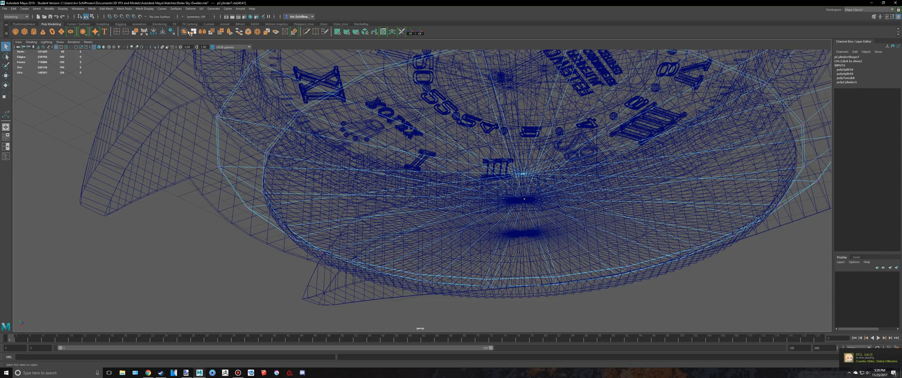
pyautogui.click(248, 32)
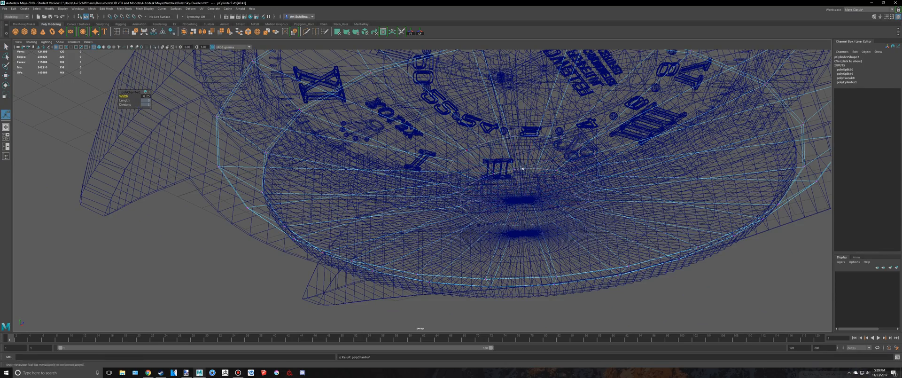
# - Select the two chamfered center faces of the conical ring and scale them outward toward the caps' edges
pyautogui.keyDown('alt'); pyautogui.moveTo(514, 153); pyautogui.dragTo(327, 197); pyautogui.keyUp('alt')
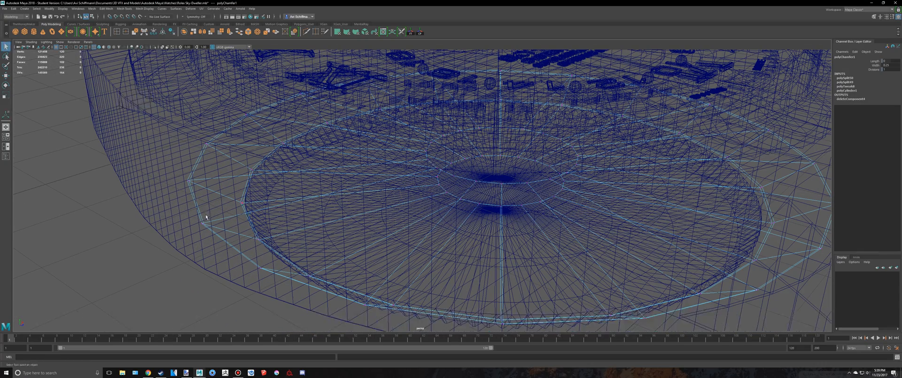
pyautogui.moveTo(206, 217); pyautogui.dragTo(207, 235, button='right')
pyautogui.click(493, 172)
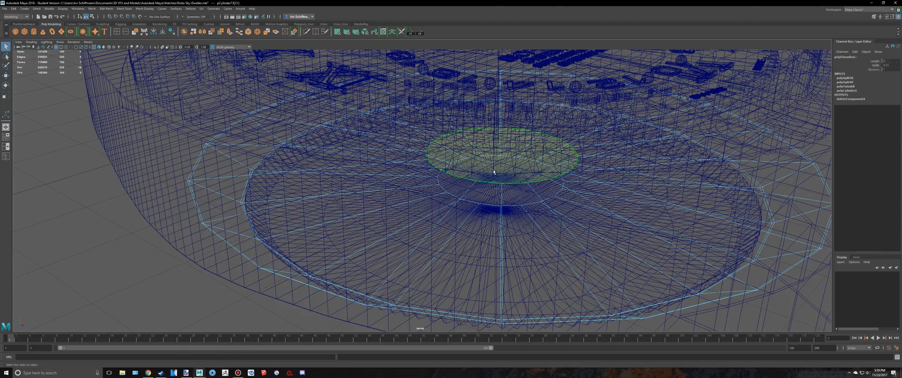
pyautogui.keyDown('alt'); pyautogui.moveTo(506, 211); pyautogui.dragTo(521, 268); pyautogui.keyUp('alt')
pyautogui.keyDown('shift'); pyautogui.click(535, 139); pyautogui.keyUp('shift')
pyautogui.moveTo(559, 202)
pyautogui.keyDown('alt'); pyautogui.mouseDown()
pyautogui.moveTo(559, 169)
pyautogui.moveTo(549, 210)
pyautogui.mouseUp(); pyautogui.keyUp('alt')
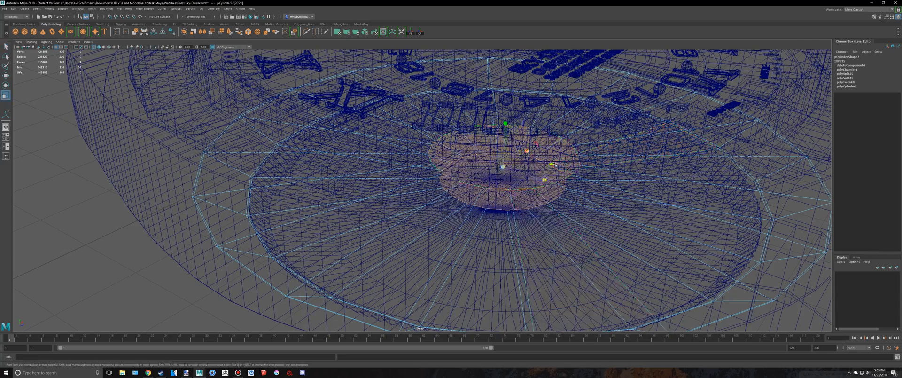
pyautogui.moveTo(555, 165); pyautogui.dragTo(614, 183)
pyautogui.keyDown('alt'); pyautogui.moveTo(569, 186); pyautogui.dragTo(338, 138, button='right'); pyautogui.keyUp('alt')
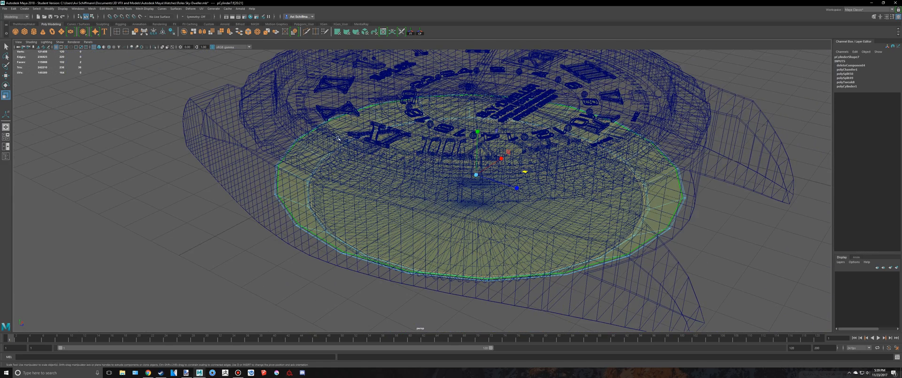
# - Poke the selected cap faces of the conical ring
pyautogui.click(107, 9)
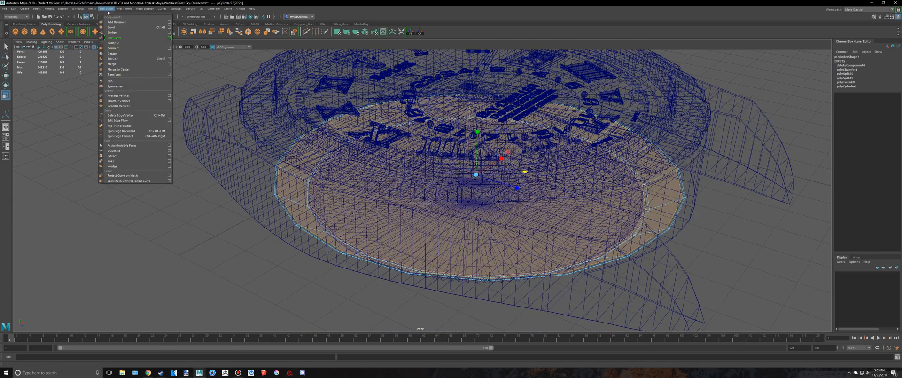
pyautogui.click(116, 161)
pyautogui.keyDown('alt'); pyautogui.moveTo(357, 90); pyautogui.dragTo(366, 119); pyautogui.keyUp('alt')
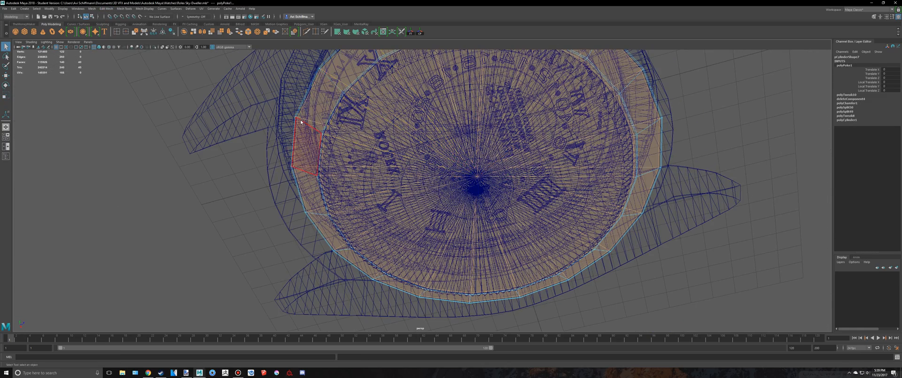
# - Return the conical ring to object mode, show the model shaded and preview the ring smoothed
pyautogui.moveTo(301, 122); pyautogui.dragTo(325, 105, button='right')
pyautogui.press('5')
pyautogui.keyDown('alt'); pyautogui.moveTo(329, 141); pyautogui.dragTo(304, 174, button='right'); pyautogui.keyUp('alt')
pyautogui.press('3')
pyautogui.click(250, 200)
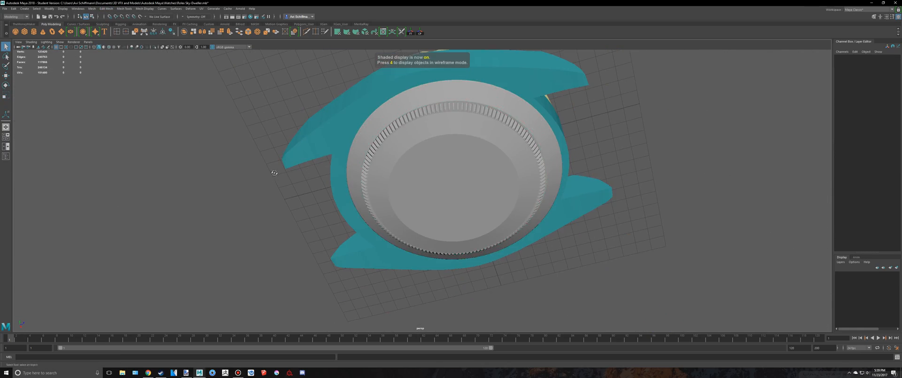
# - Compare the conical ring's smoothed and unsmoothed display from below the case
pyautogui.keyDown('alt'); pyautogui.moveTo(275, 173); pyautogui.dragTo(297, 185); pyautogui.keyUp('alt')
pyautogui.click(393, 133)
pyautogui.press('1')
pyautogui.press('3')
pyautogui.press('1')
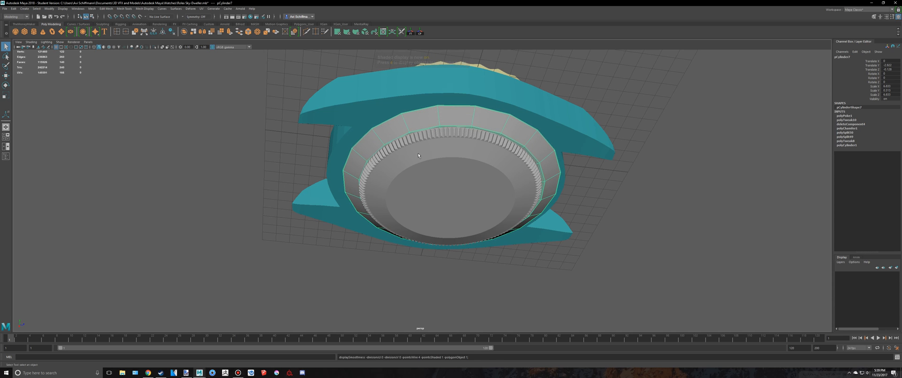
pyautogui.scroll(4, 415, 157)
pyautogui.press('3')
pyautogui.keyDown('alt'); pyautogui.moveTo(414, 157); pyautogui.dragTo(403, 170); pyautogui.keyUp('alt')
pyautogui.press('1')
pyautogui.press('3')
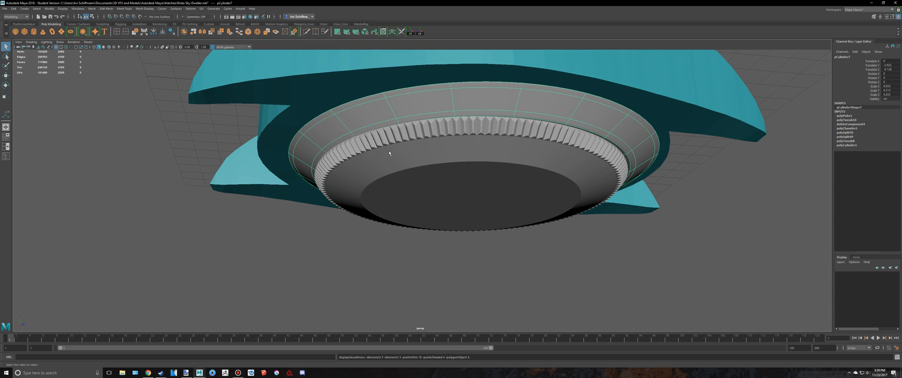
# - Select the knurled band, preview it smoothed, and return it to unsmoothed display
pyautogui.keyDown('alt'); pyautogui.moveTo(429, 252); pyautogui.dragTo(493, 223); pyautogui.keyUp('alt')
pyautogui.scroll(3, 464, 256)
pyautogui.click(463, 190)
pyautogui.press('3')
pyautogui.click(498, 261)
pyautogui.press('1')
pyautogui.moveTo(498, 262); pyautogui.dragTo(432, 150)
pyautogui.scroll(4, 442, 133)
pyautogui.click(432, 150)
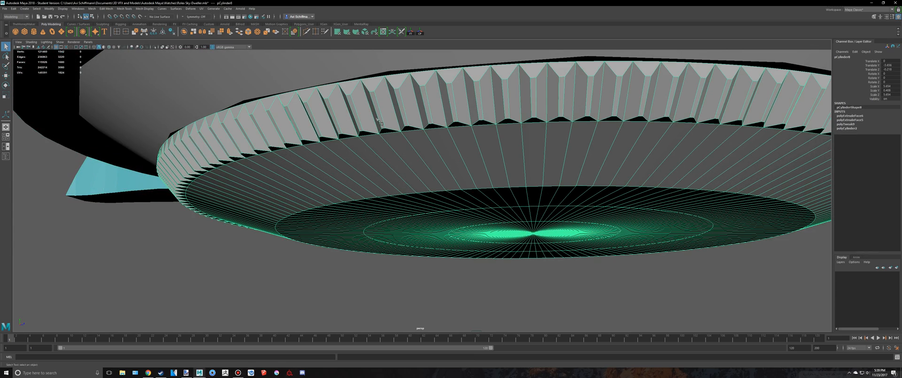
# - Insert two Multi-Cut edge loops on the knurled band, near the upper and lower ends of its flutes, and return to object mode
pyautogui.hotkey('ctrl', 'shift', 'x')
pyautogui.keyDown('alt'); pyautogui.moveTo(378, 121); pyautogui.dragTo(380, 155); pyautogui.keyUp('alt')
pyautogui.scroll(3, 381, 157)
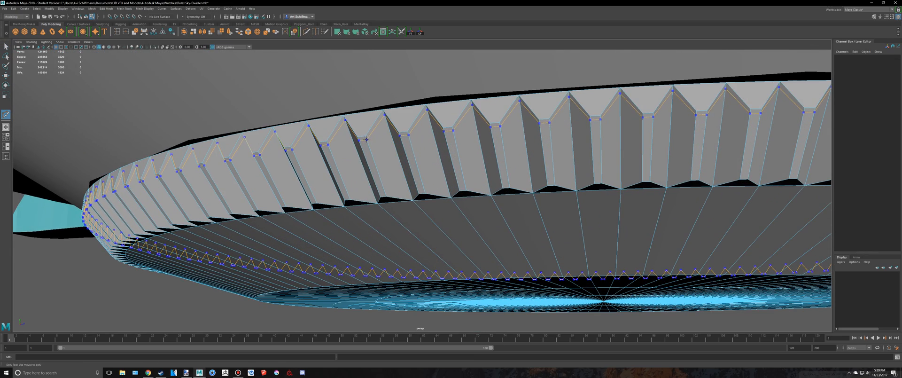
pyautogui.keyDown('ctrl'); pyautogui.click(371, 148); pyautogui.keyUp('ctrl')
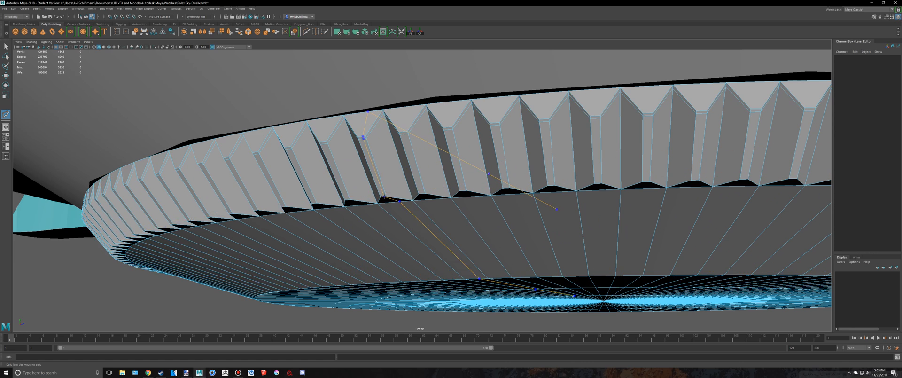
pyautogui.keyDown('ctrl'); pyautogui.click(384, 194); pyautogui.keyUp('ctrl')
pyautogui.press('q')
pyautogui.moveTo(394, 167); pyautogui.dragTo(416, 159, button='right')
# - Preview the knurled band smoothed and examine its flutes from several angles
pyautogui.press('3')
pyautogui.scroll(-4, 341, 268)
pyautogui.click(356, 280)
pyautogui.keyDown('alt'); pyautogui.moveTo(359, 281); pyautogui.dragTo(451, 221); pyautogui.keyUp('alt')
pyautogui.keyDown('alt'); pyautogui.moveTo(501, 211); pyautogui.dragTo(456, 207); pyautogui.keyUp('alt')
pyautogui.click(455, 207)
pyautogui.click(537, 290)
pyautogui.scroll(5, 504, 233)
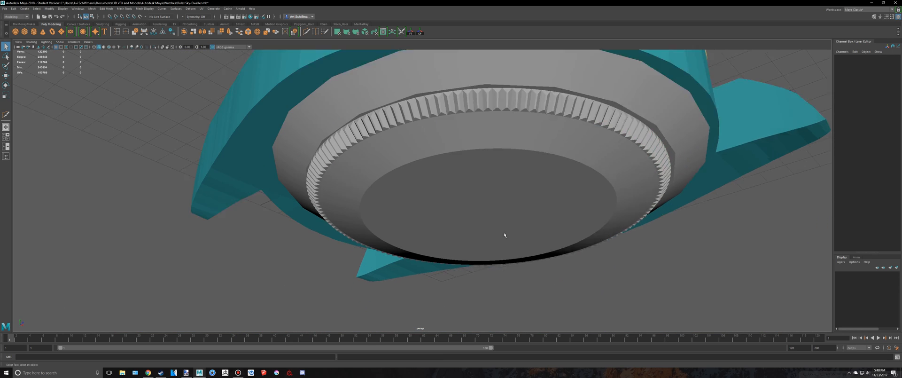
# - Toggle the case back between smoothed and unsmoothed display to check the rim of its flat center disc
pyautogui.click(497, 189)
pyautogui.press('3')
pyautogui.click(646, 286)
pyautogui.click(520, 196)
pyautogui.press('1')
pyautogui.scroll(4, 524, 201)
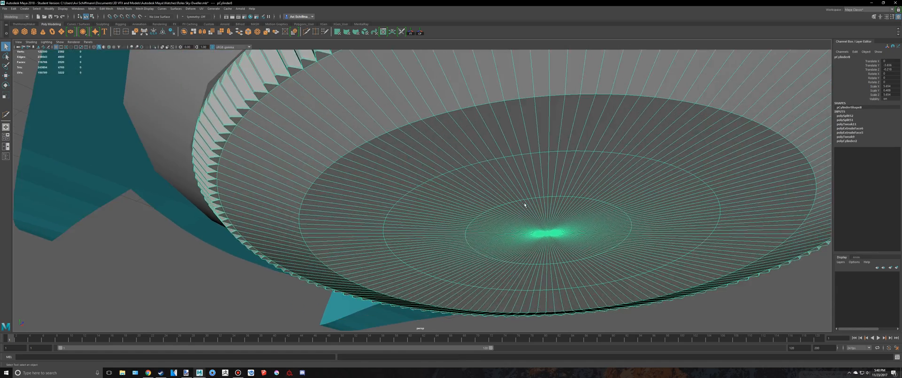
pyautogui.press('3')
pyautogui.scroll(-5, 526, 203)
pyautogui.click(638, 303)
# - Insert a Multi-Cut edge loop around the rim of the case back's flat center disc, on the unsmoothed mesh
pyautogui.keyDown('alt'); pyautogui.moveTo(622, 264); pyautogui.dragTo(603, 273); pyautogui.keyUp('alt')
pyautogui.scroll(-5, 596, 256)
pyautogui.click(470, 205)
pyautogui.press('1')
pyautogui.scroll(8, 501, 227)
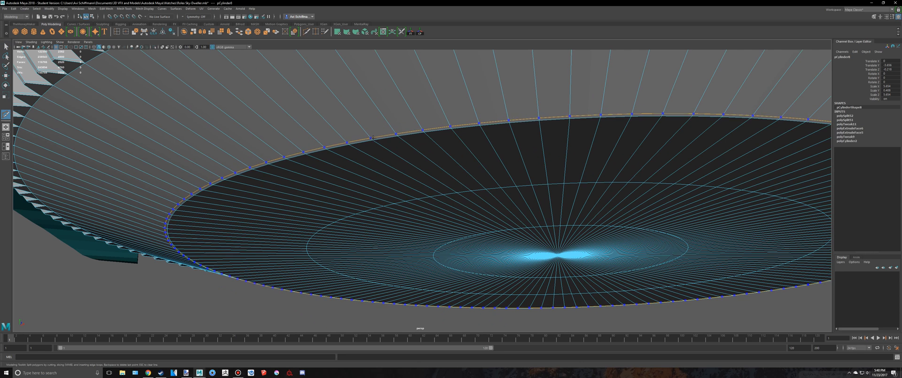
pyautogui.keyDown('ctrl'); pyautogui.click(372, 136); pyautogui.keyUp('ctrl')
pyautogui.scroll(-5, 468, 166)
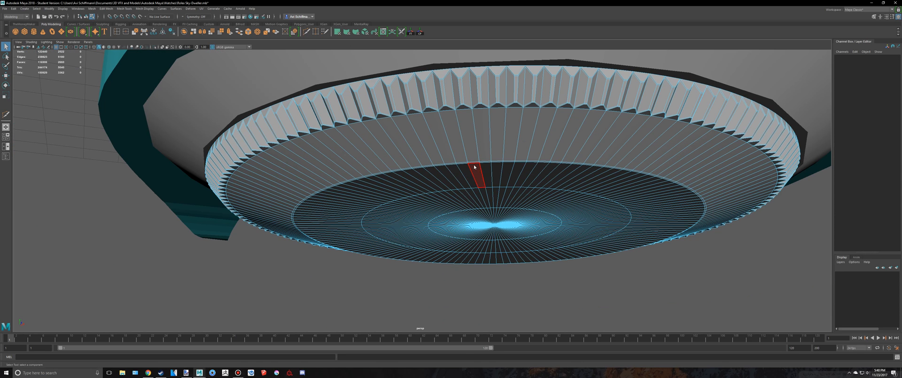
# - Return the case back to object mode and preview it smoothed with the new rim loop
pyautogui.moveTo(475, 167); pyautogui.dragTo(499, 154, button='right')
pyautogui.press('3')
pyautogui.click(641, 264)
pyautogui.scroll(-5, 641, 263)
pyautogui.keyDown('alt'); pyautogui.moveTo(638, 261); pyautogui.dragTo(551, 193); pyautogui.keyUp('alt')
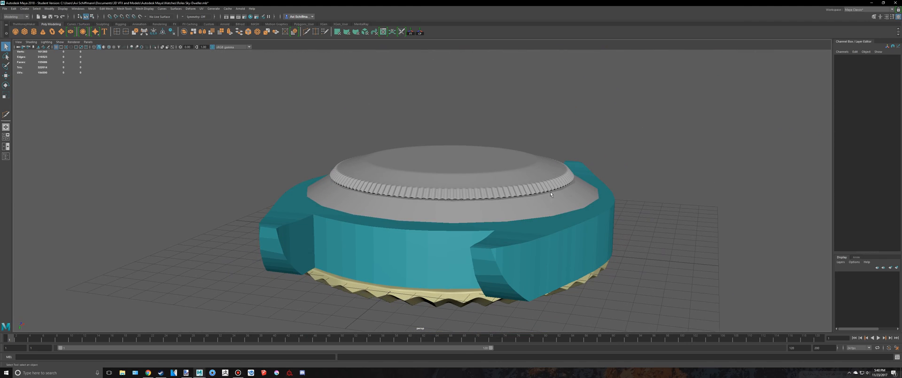
# - Insert an edge loop along the outer edge of the slanted back, just inside the knurled flutes, and return to object mode
pyautogui.click(528, 175)
pyautogui.scroll(8, 452, 222)
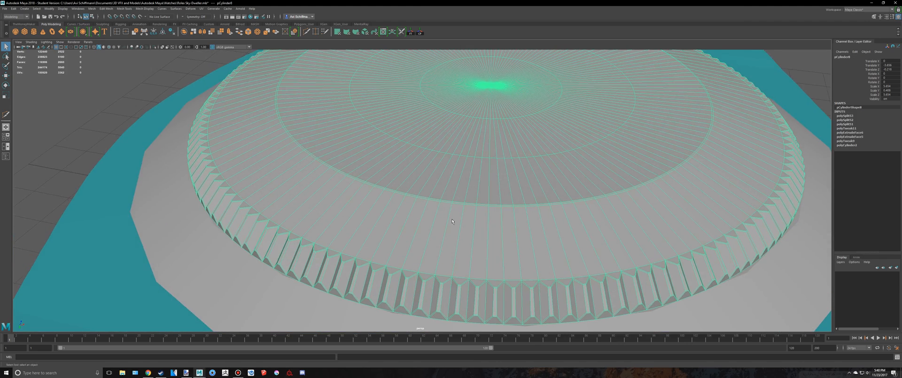
pyautogui.keyDown('alt'); pyautogui.moveTo(452, 221); pyautogui.dragTo(394, 140, button='middle'); pyautogui.keyUp('alt')
pyautogui.scroll(5, 390, 137)
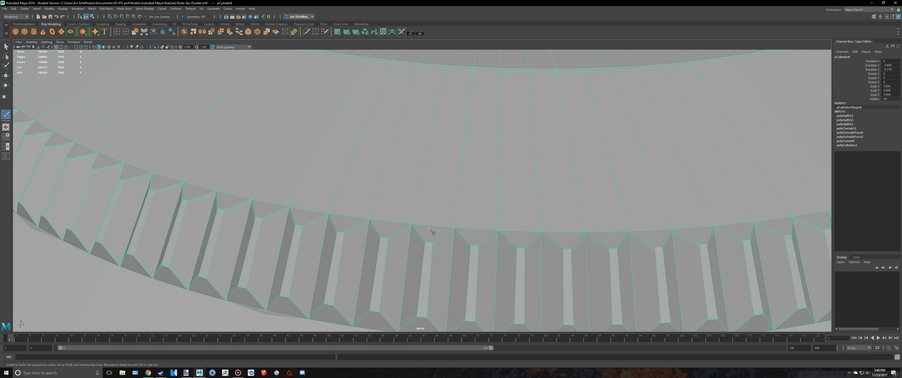
pyautogui.keyDown('ctrl'); pyautogui.moveTo(412, 218); pyautogui.dragTo(411, 219); pyautogui.keyUp('ctrl')
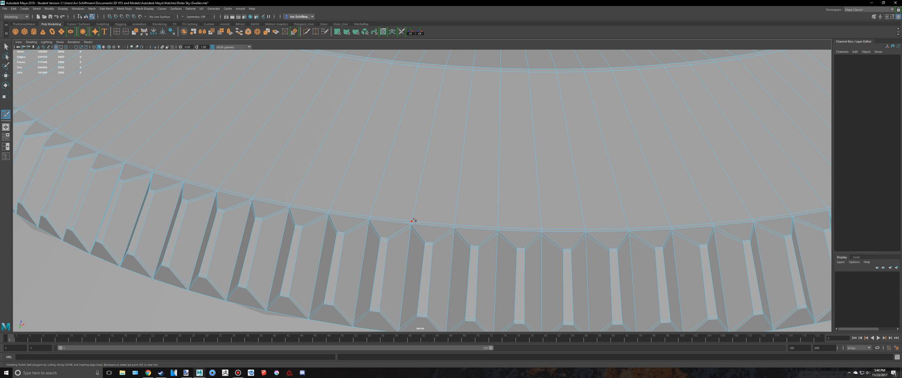
pyautogui.scroll(-8, 413, 219)
pyautogui.press('q')
pyautogui.moveTo(407, 182); pyautogui.dragTo(449, 171, button='right')
pyautogui.scroll(-8, 447, 169)
pyautogui.click(287, 140)
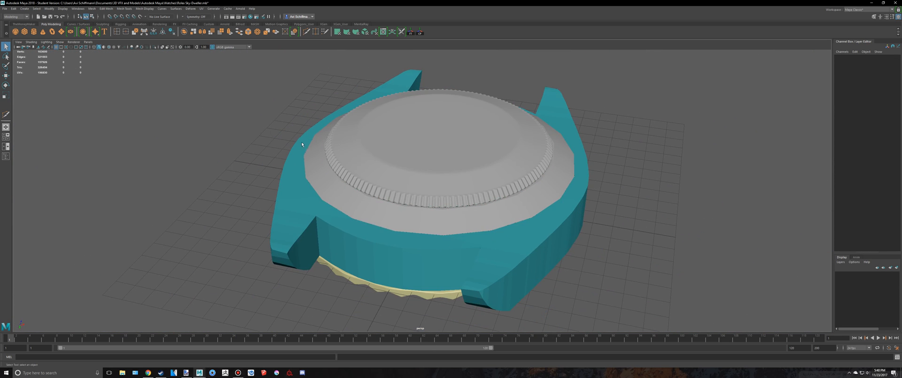
# - Save the scene and continue past the student version notice
pyautogui.keyDown('alt'); pyautogui.moveTo(302, 144); pyautogui.dragTo(453, 221); pyautogui.keyUp('alt')
pyautogui.scroll(-5, 454, 222)
pyautogui.hotkey('ctrl', 's')
pyautogui.click(440, 192)
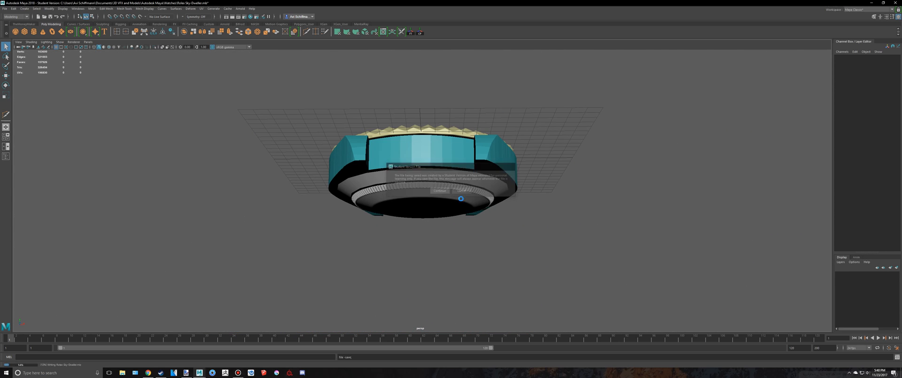
# - Select the knurled case back, return it to unsmoothed display, and deselect it
pyautogui.keyDown('alt'); pyautogui.moveTo(461, 198); pyautogui.dragTo(484, 212); pyautogui.keyUp('alt')
pyautogui.click(449, 213)
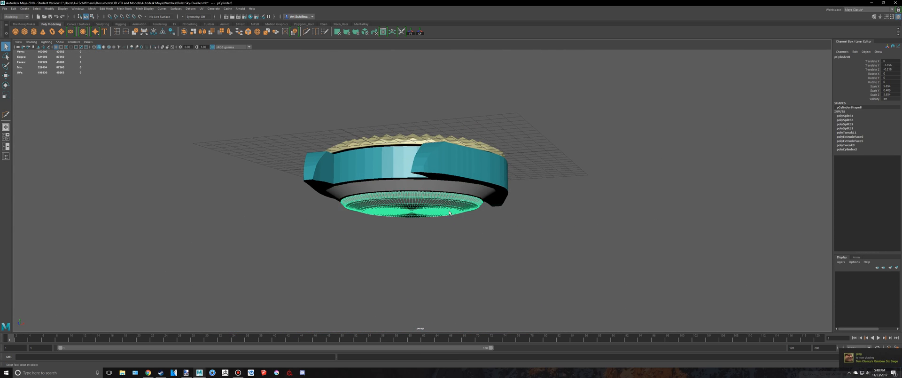
pyautogui.click(541, 234)
pyautogui.scroll(-8, 543, 223)
pyautogui.keyDown('alt'); pyautogui.moveTo(542, 223); pyautogui.dragTo(501, 219); pyautogui.keyUp('alt')
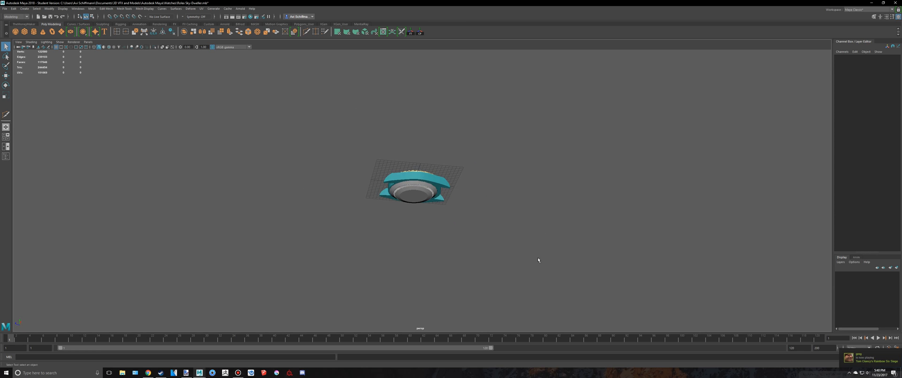
pyautogui.moveTo(539, 257); pyautogui.dragTo(369, 177)
pyautogui.keyDown('alt'); pyautogui.moveTo(453, 174); pyautogui.dragTo(485, 199); pyautogui.keyUp('alt')
pyautogui.press('Delete')
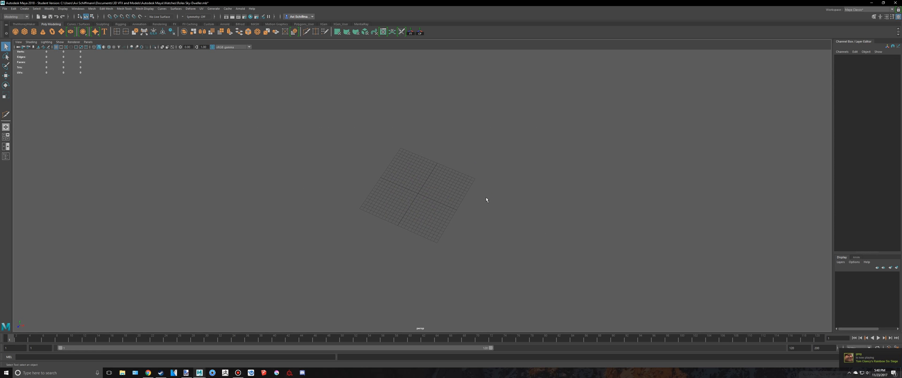
pyautogui.hotkey('ctrl', 'z')
# - Select the entire watch, set all its parts to unsmoothed display, and clear the selection
pyautogui.click(512, 202)
pyautogui.scroll(5, 521, 209)
pyautogui.keyDown('alt'); pyautogui.moveTo(538, 220); pyautogui.dragTo(505, 205); pyautogui.keyUp('alt')
pyautogui.scroll(4, 265, 192)
pyautogui.moveTo(625, 324); pyautogui.dragTo(57, 79)
pyautogui.press('1')
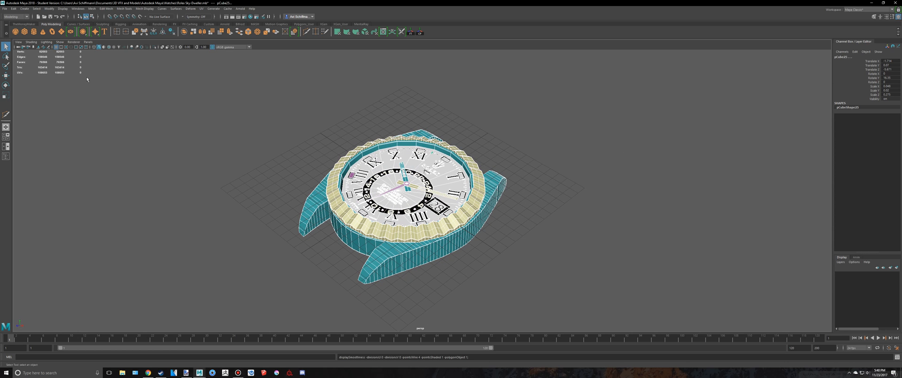
pyautogui.click(261, 119)
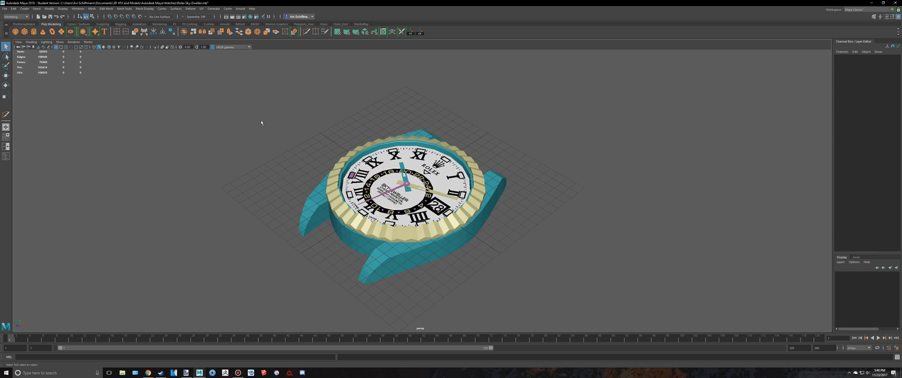
# - Examine the complete watch model from the dial side and at a low angle
pyautogui.scroll(4, 261, 120)
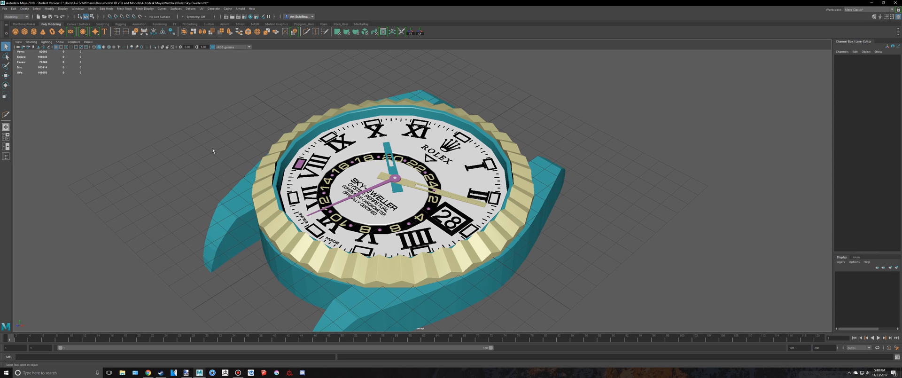
pyautogui.scroll(-7, 213, 157)
pyautogui.moveTo(281, 188)
pyautogui.keyDown('alt'); pyautogui.mouseDown()
pyautogui.moveTo(330, 194)
pyautogui.moveTo(291, 175)
pyautogui.moveTo(268, 147)
pyautogui.moveTo(274, 177)
pyautogui.mouseUp(); pyautogui.keyUp('alt')
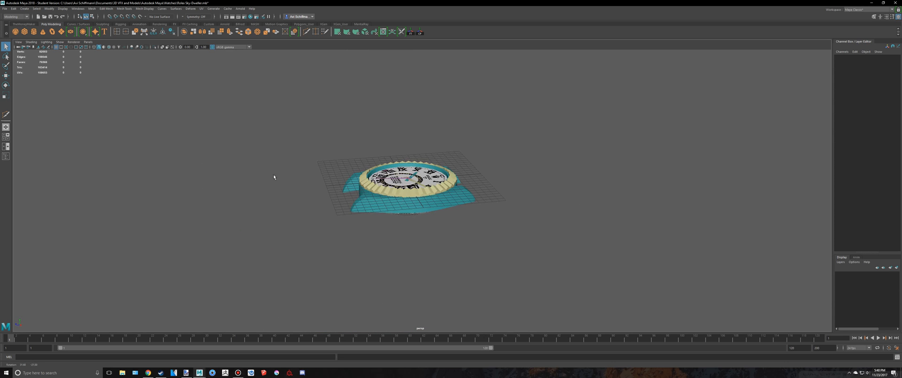
pyautogui.moveTo(579, 315); pyautogui.dragTo(620, 331)
pyautogui.scroll(4, 541, 274)
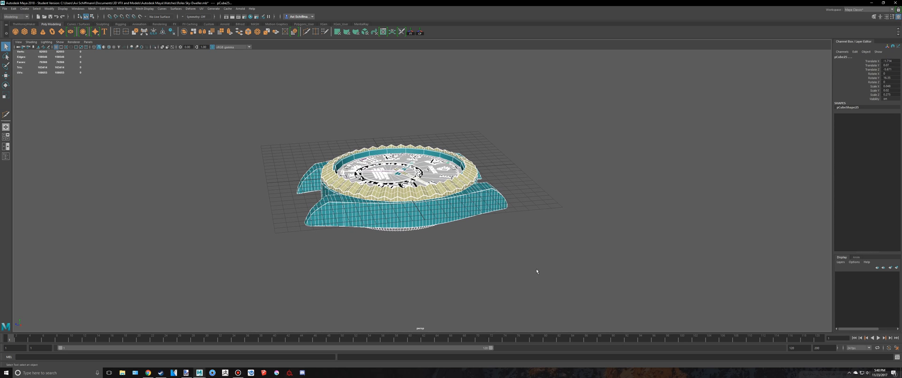
pyautogui.click(511, 302)
pyautogui.moveTo(462, 254)
pyautogui.keyDown('alt'); pyautogui.mouseDown()
pyautogui.moveTo(503, 273)
pyautogui.moveTo(458, 244)
pyautogui.mouseUp(); pyautogui.keyUp('alt')
pyautogui.keyDown('alt'); pyautogui.moveTo(458, 244); pyautogui.dragTo(451, 219, button='middle'); pyautogui.keyUp('alt')
pyautogui.keyDown('alt'); pyautogui.moveTo(450, 219); pyautogui.dragTo(442, 227); pyautogui.keyUp('alt')
# - Show the top view full size, with the model over the watch reference image
pyautogui.press('space')
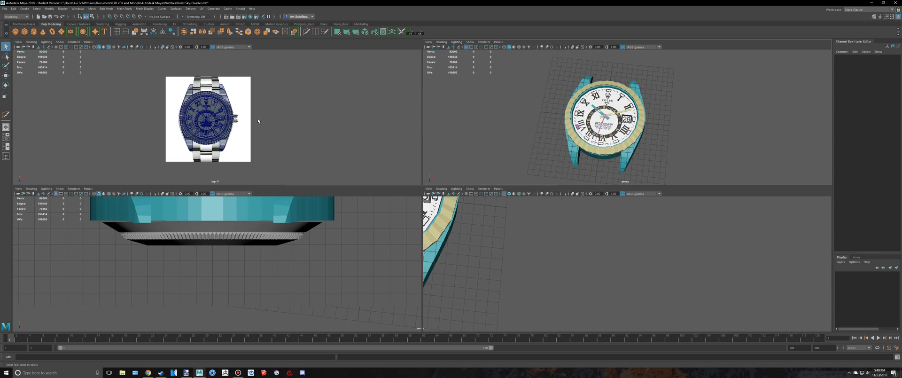
pyautogui.press('space')
pyautogui.scroll(3, 489, 199)
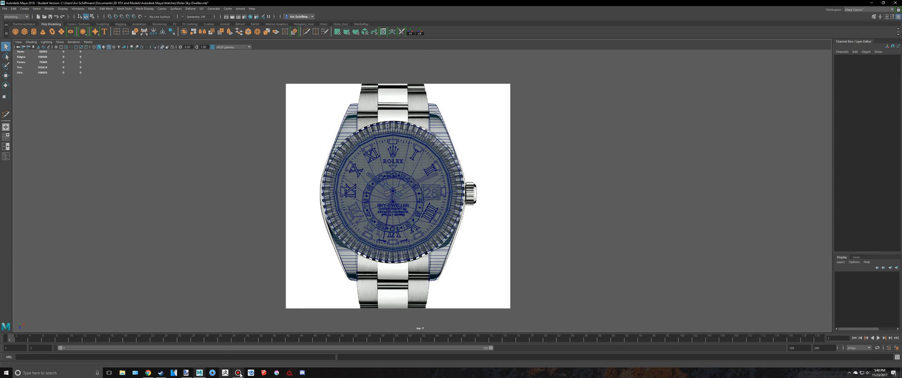